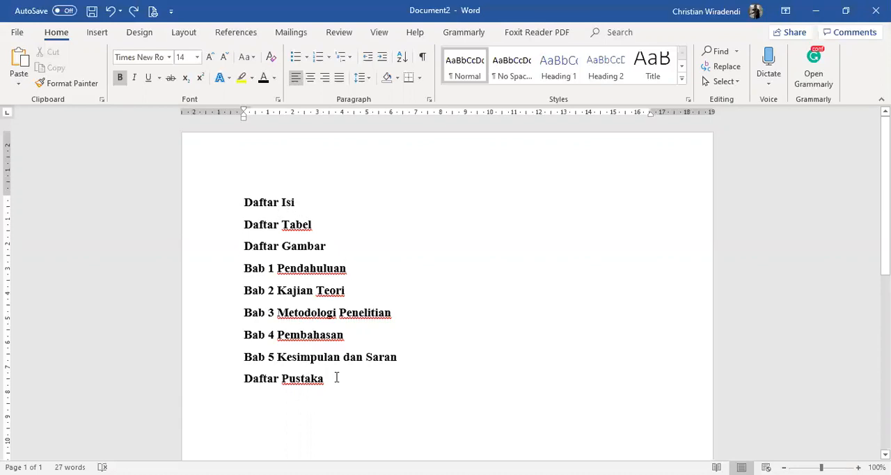
Apply the Heading 1 style to all nine title lines, from Daftar Isi to Daftar Pustaka
left_click_drag(324, 378, 253, 193)
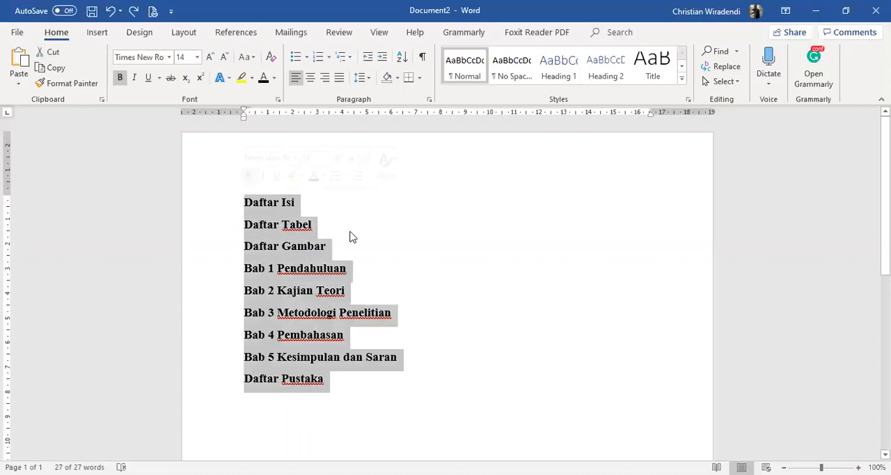
left_click(487, 321)
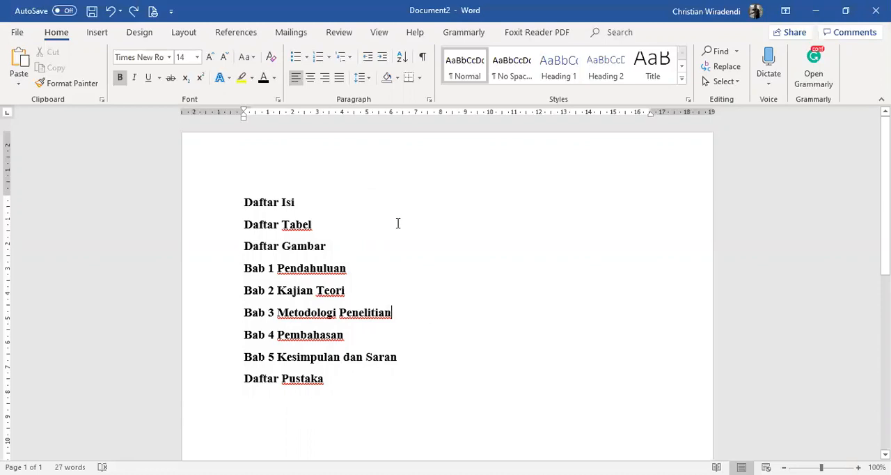
left_click_drag(377, 375, 253, 207)
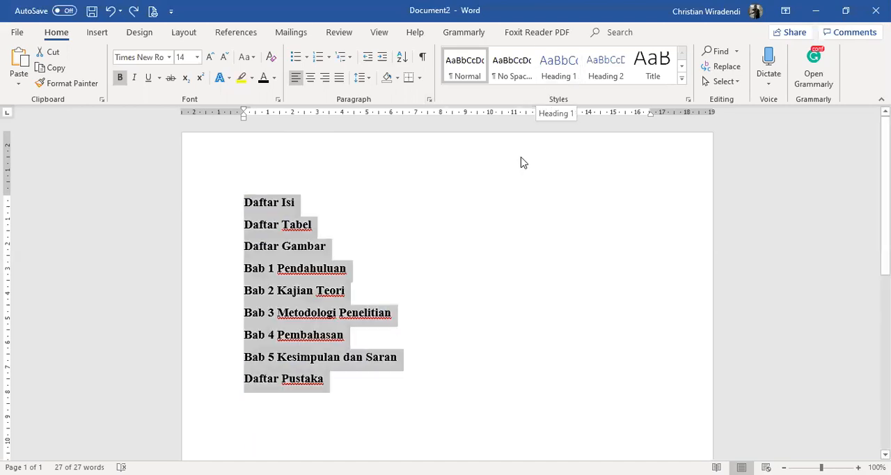
left_click(565, 70)
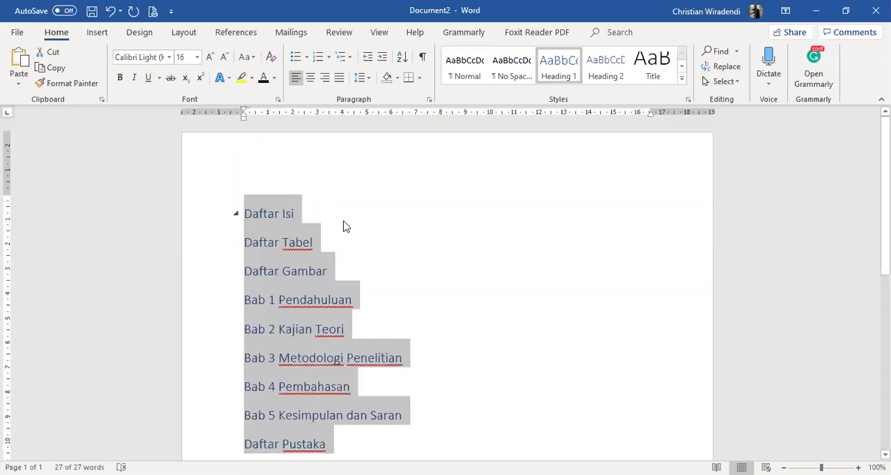
Format the nine headings in Times New Roman, size 14, bold and black
left_click(154, 57)
type("Times New Roman")
key("Return")
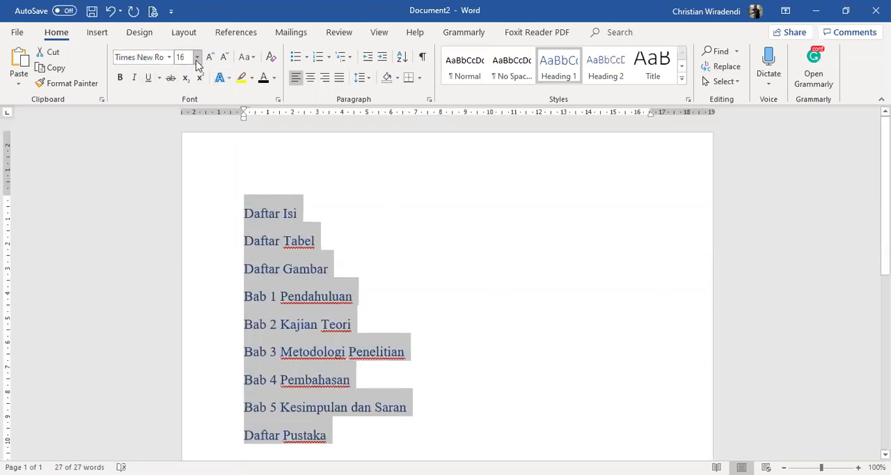
left_click(197, 57)
left_click(189, 121)
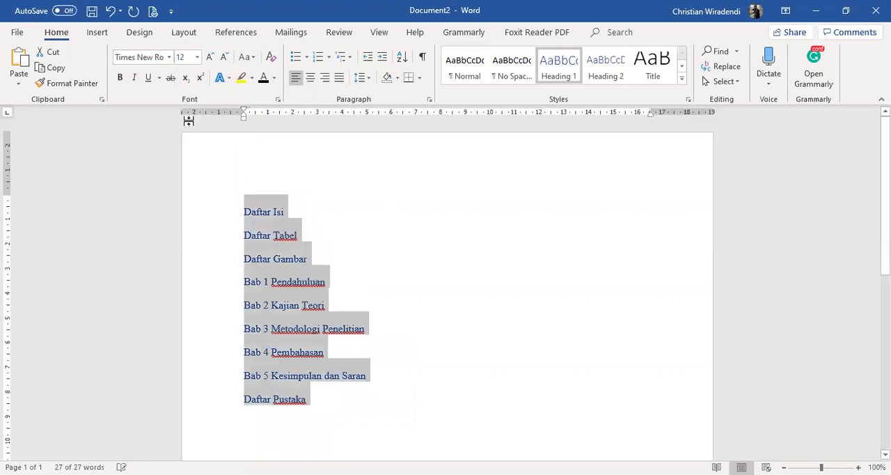
left_click(197, 57)
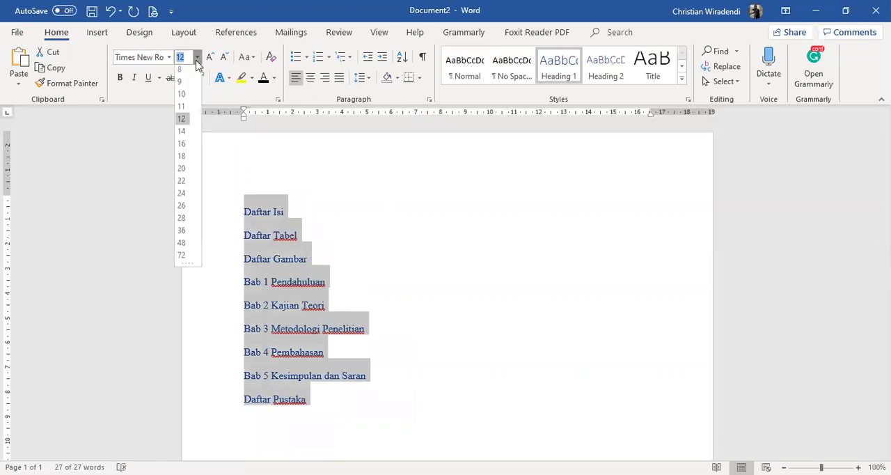
left_click(183, 134)
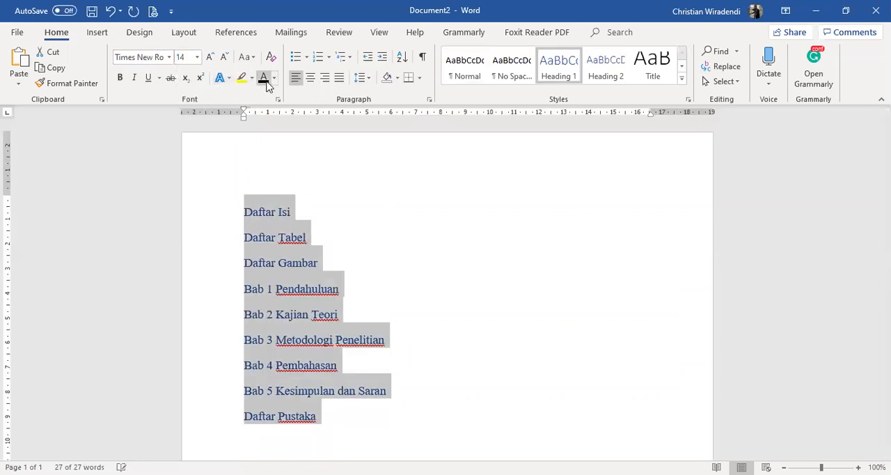
key("ctrl+b")
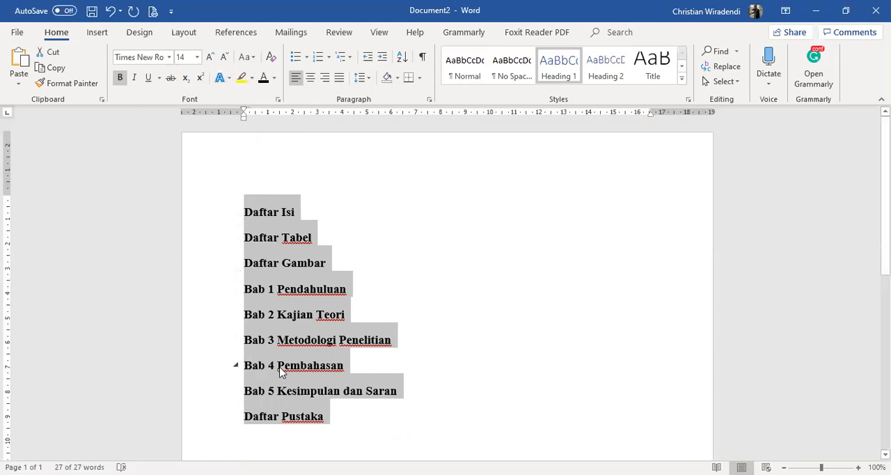
Show the document's heading list and use it to jump to Daftar Gambar and back to Daftar Isi
key("ctrl+f")
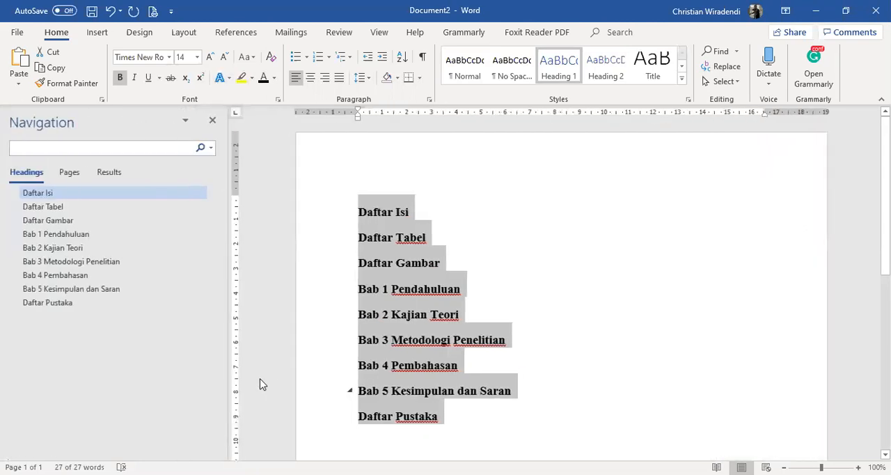
left_click(23, 188)
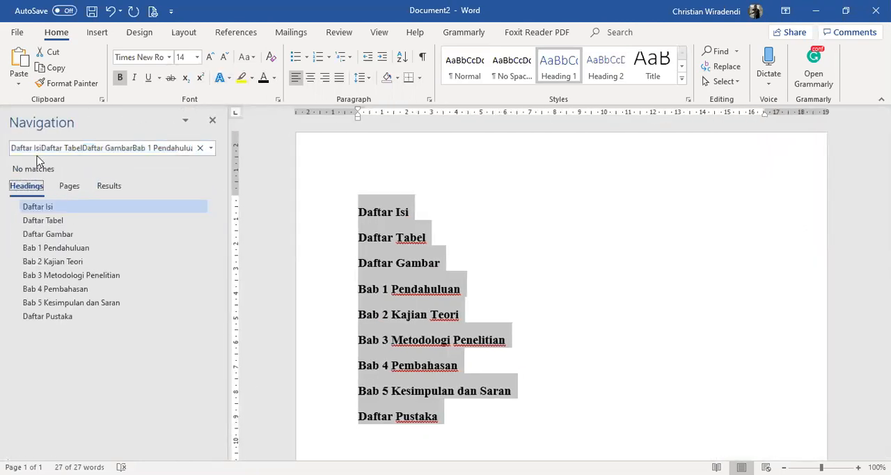
key("Down")
key("Down")
key("Down")
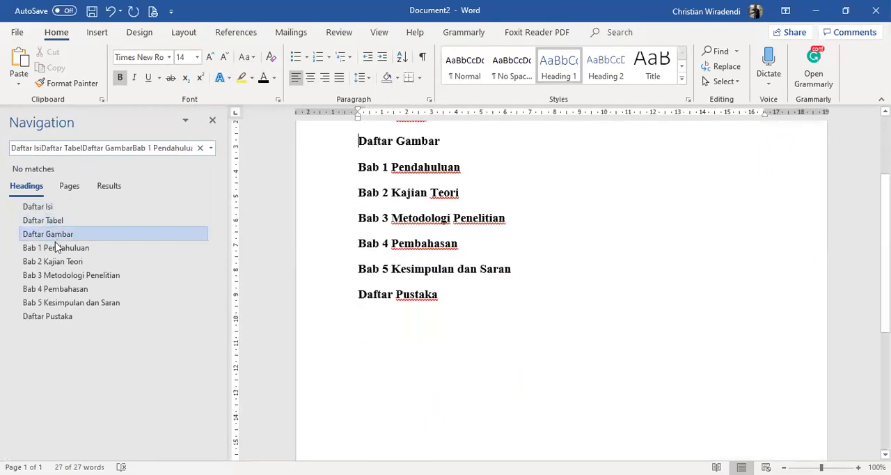
left_click(51, 208)
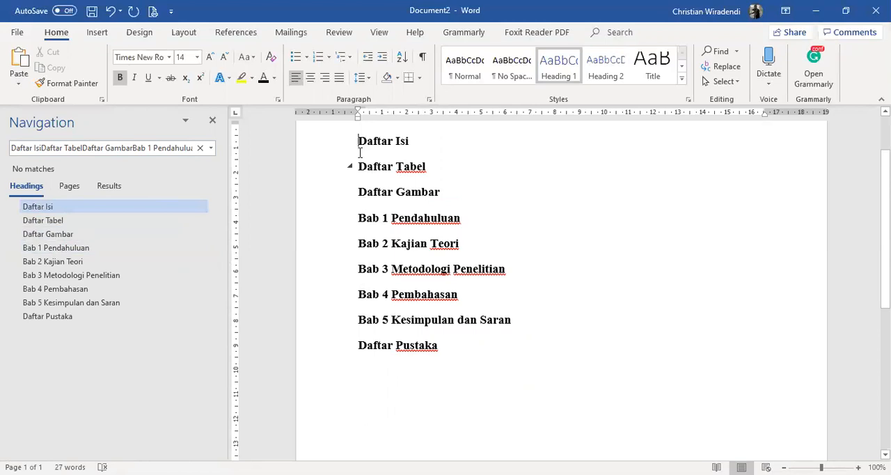
Insert a page break before Daftar Tabel and hide the white space between pages
left_click(358, 166)
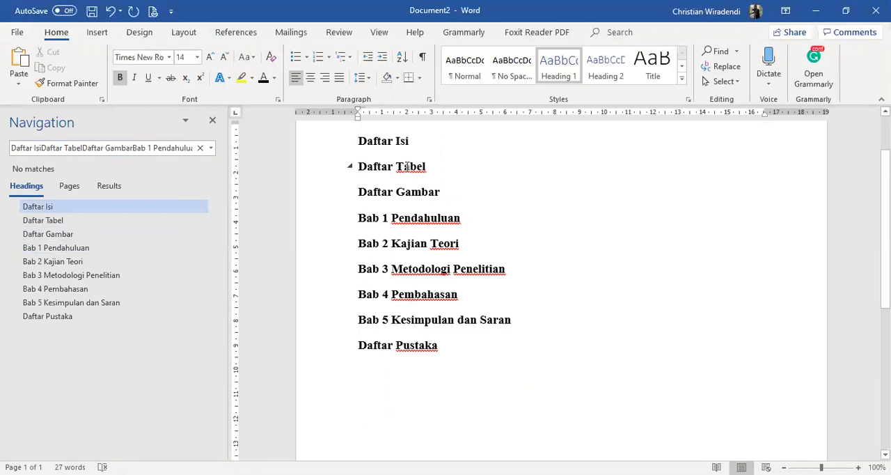
left_click(98, 32)
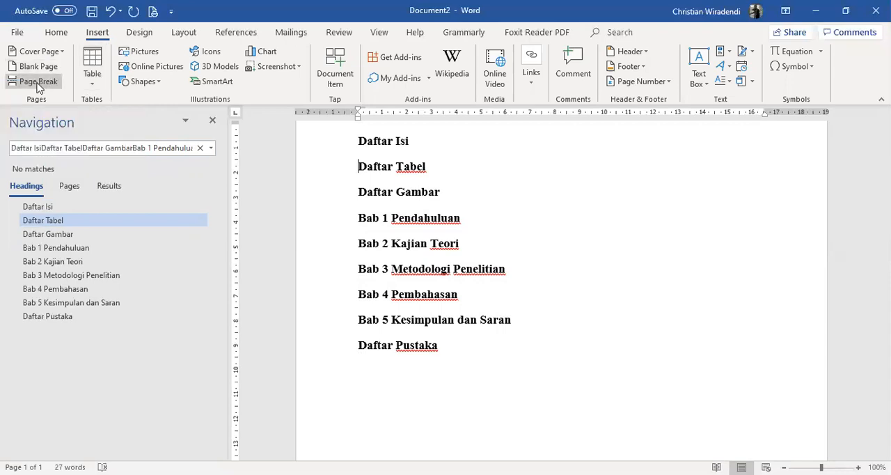
left_click(39, 84)
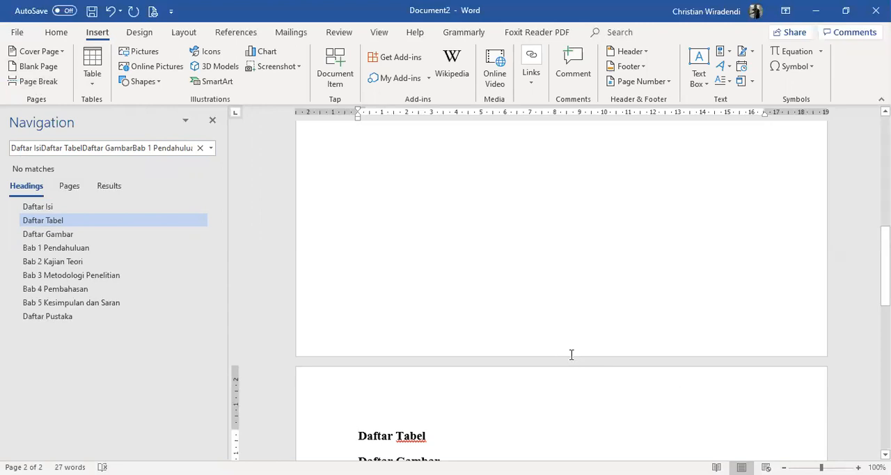
scroll(571, 361, "up", 8)
scroll(575, 362, "down", 8)
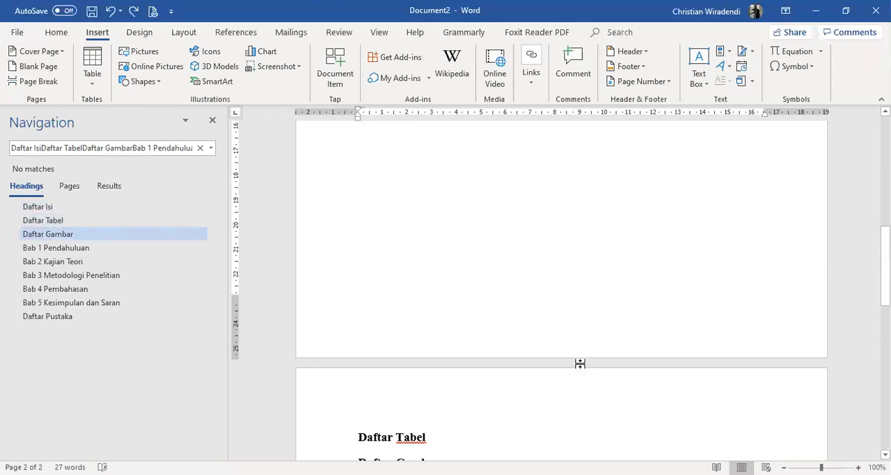
double_click(580, 363)
Insert page breaks before the Daftar Gambar and Bab 1 Pendahuluan headings
left_click(355, 258)
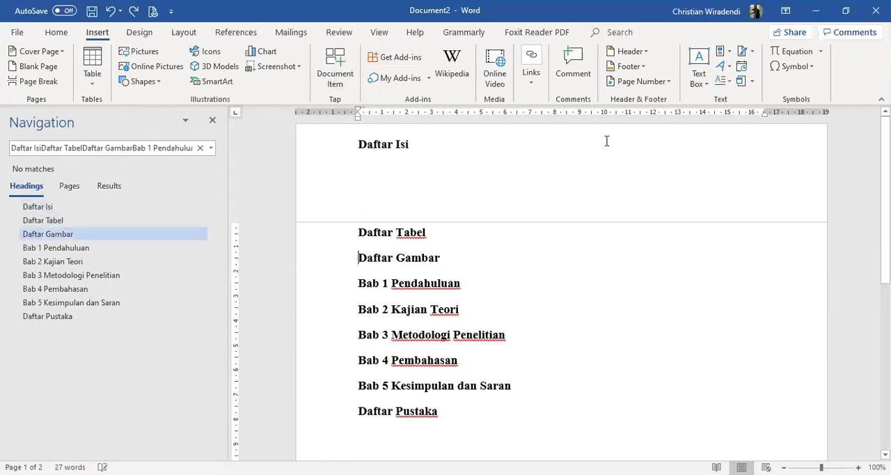
key("ctrl+Return")
key("Down")
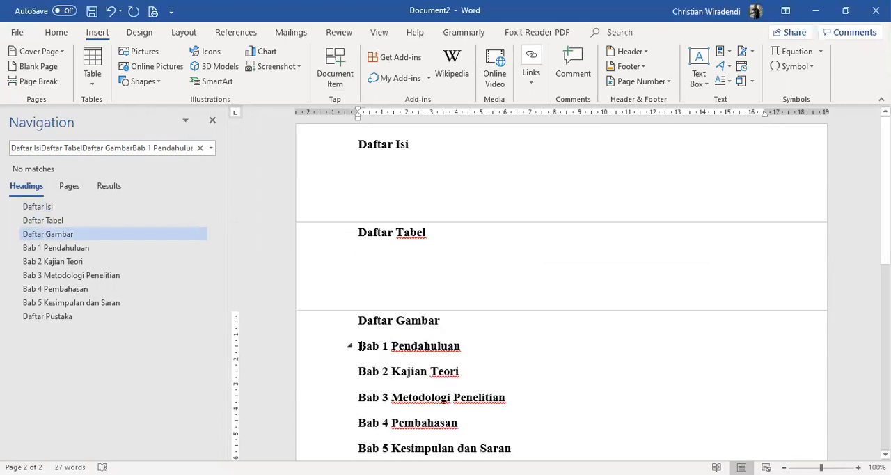
left_click(35, 84)
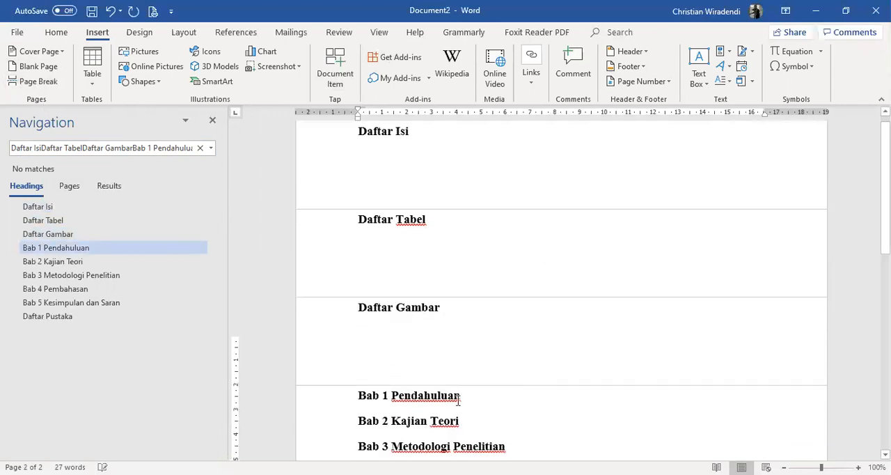
Insert page breaks before the Bab 2 Kajian Teori and Bab 3 Metodologi Penelitian headings
scroll(362, 342, "down", 2)
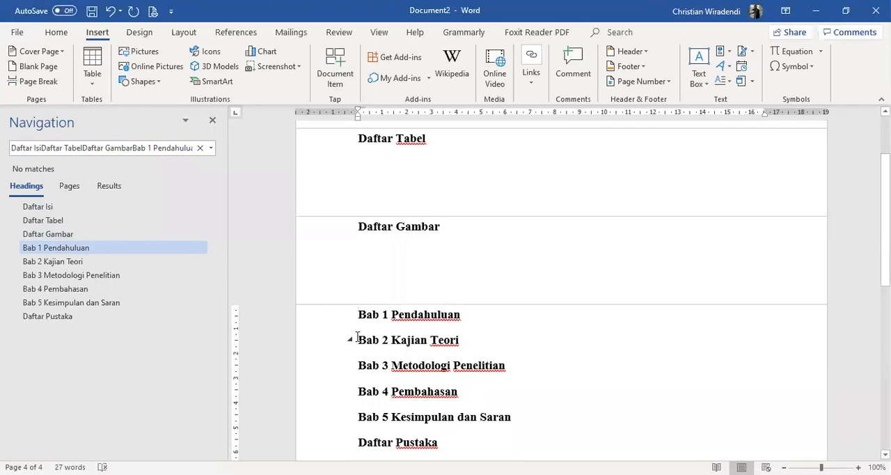
left_click(357, 339)
key("ctrl+Return")
scroll(332, 352, "down", 1)
left_click(358, 303)
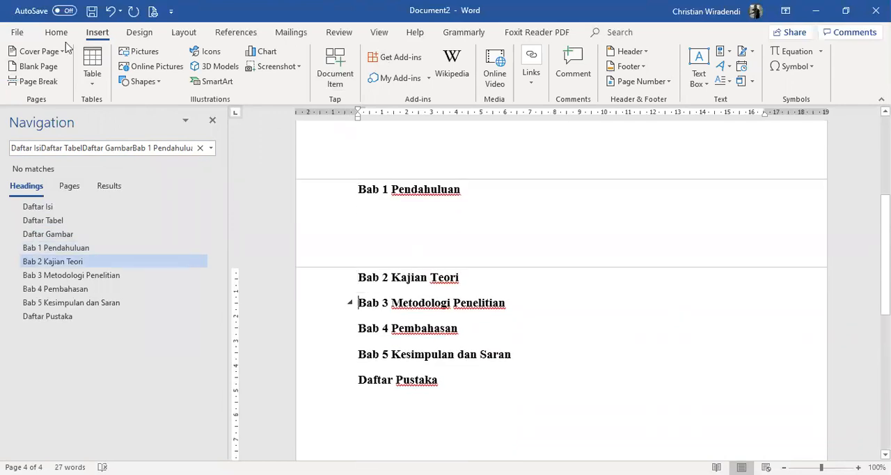
left_click(24, 82)
Insert page breaks before the Bab 4 Pembahasan and Bab 5 Kesimpulan dan Saran headings
left_click(358, 392)
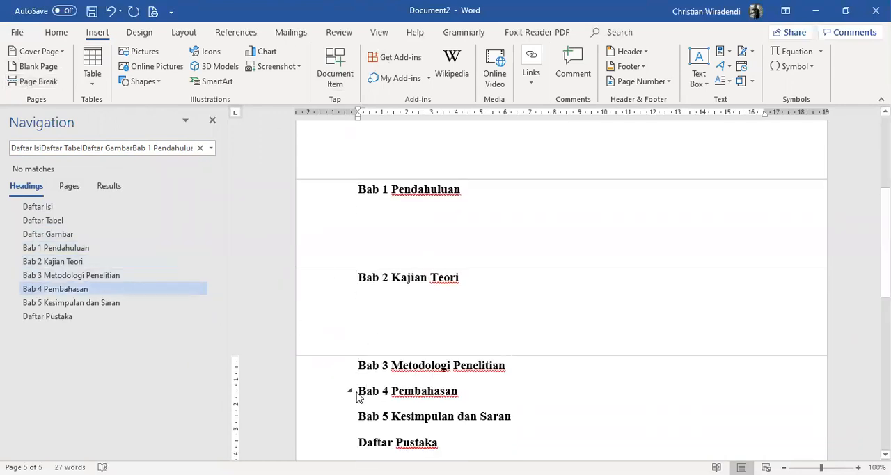
left_click(14, 82)
scroll(372, 295, "down", 3)
left_click(358, 353)
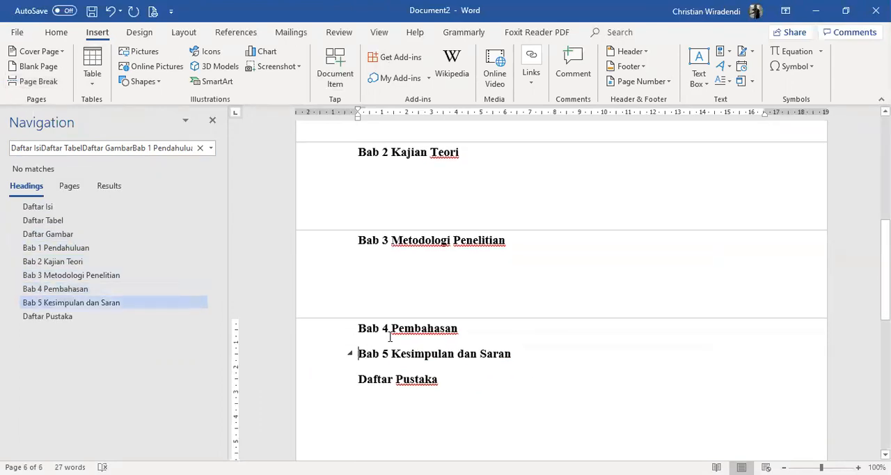
left_click(13, 81)
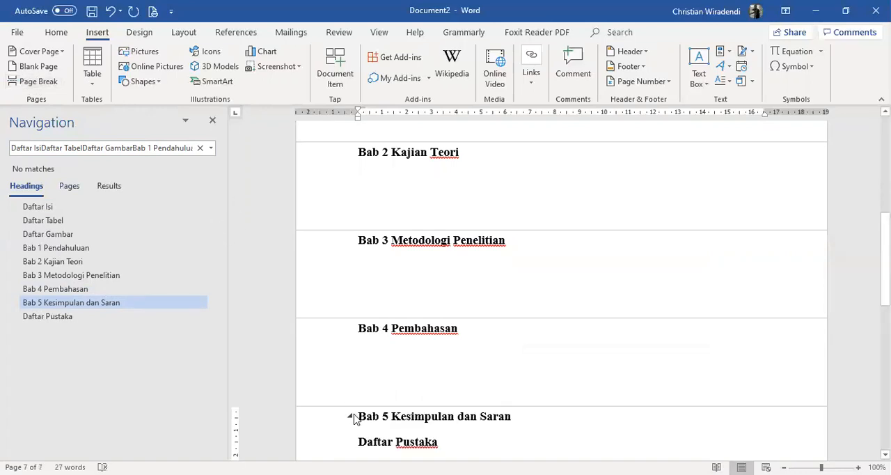
Insert a page break before Daftar Pustaka and show the white space between pages again
scroll(353, 418, "down", 3)
left_click(351, 346)
left_click(38, 86)
scroll(578, 313, "up", 10)
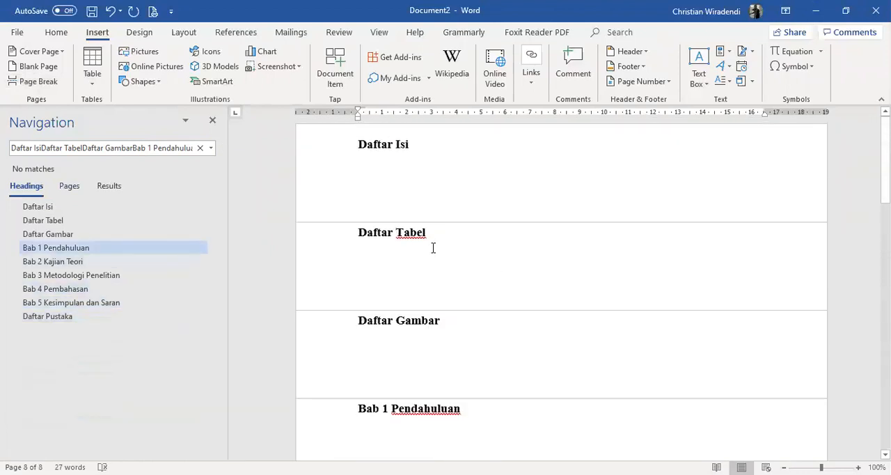
scroll(479, 359, "down", 10)
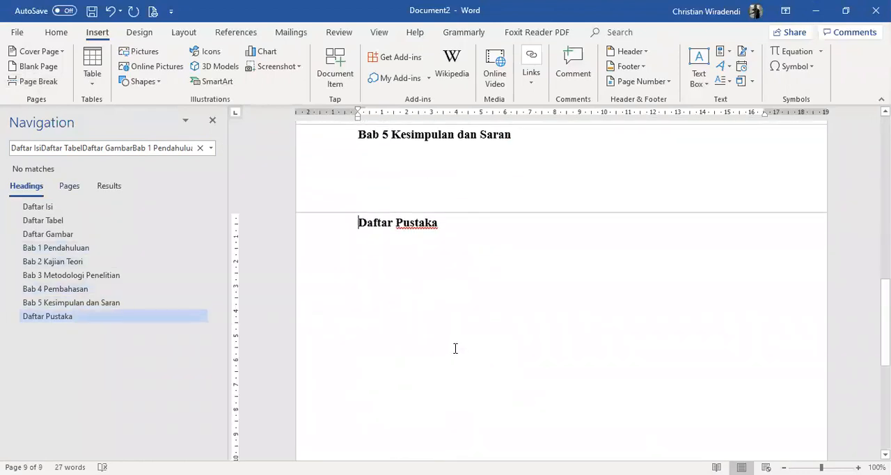
scroll(455, 349, "up", 10)
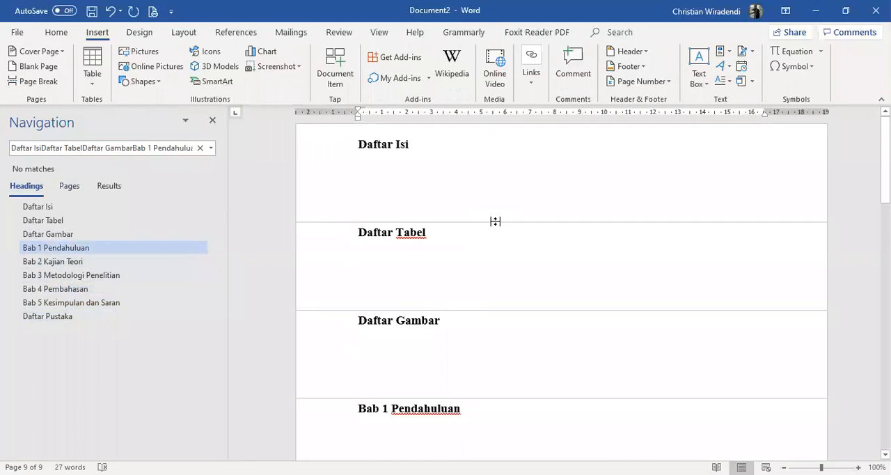
double_click(495, 222)
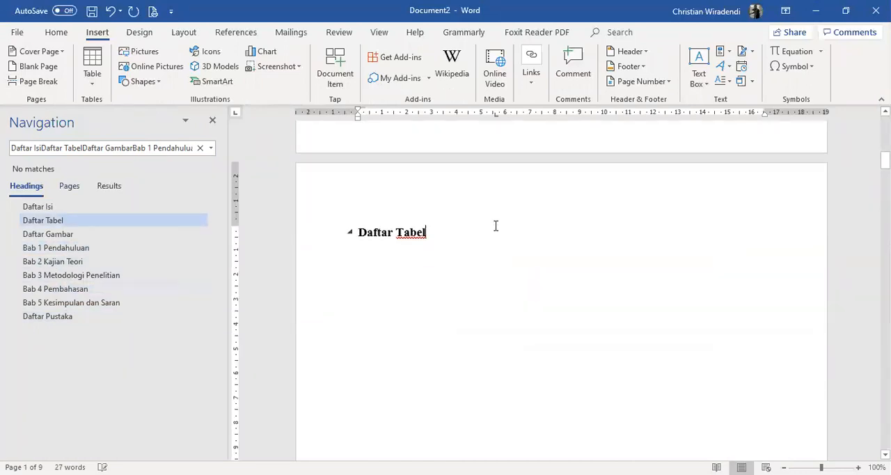
Look through the first pages to check how the Daftar Isi, Daftar Tabel and Daftar Gambar headings are split across pages
scroll(531, 247, "down", 10)
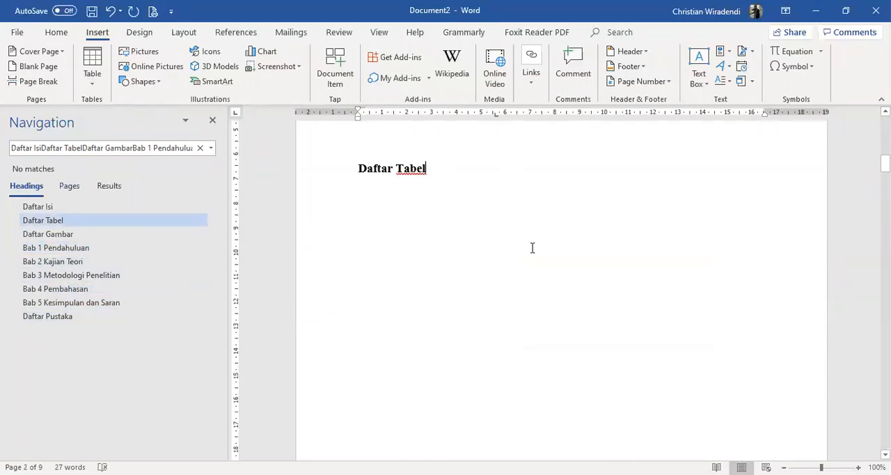
scroll(566, 288, "down", 10)
scroll(569, 296, "up", 12)
scroll(570, 272, "up", 15)
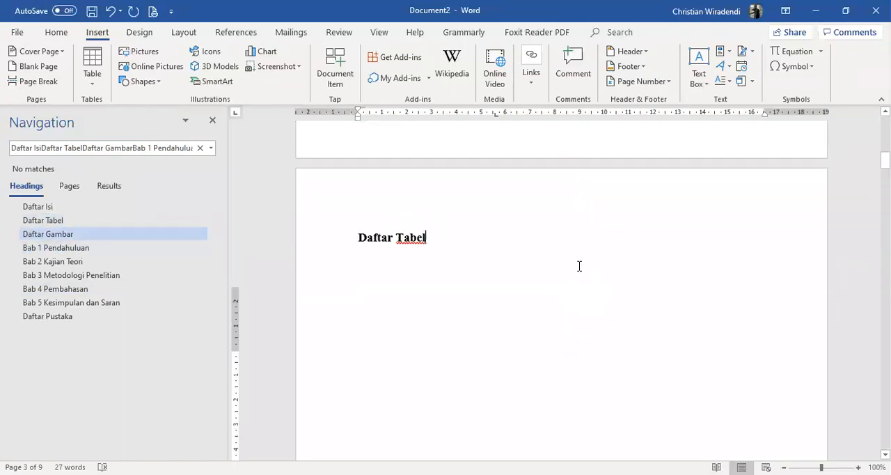
scroll(633, 272, "up", 20)
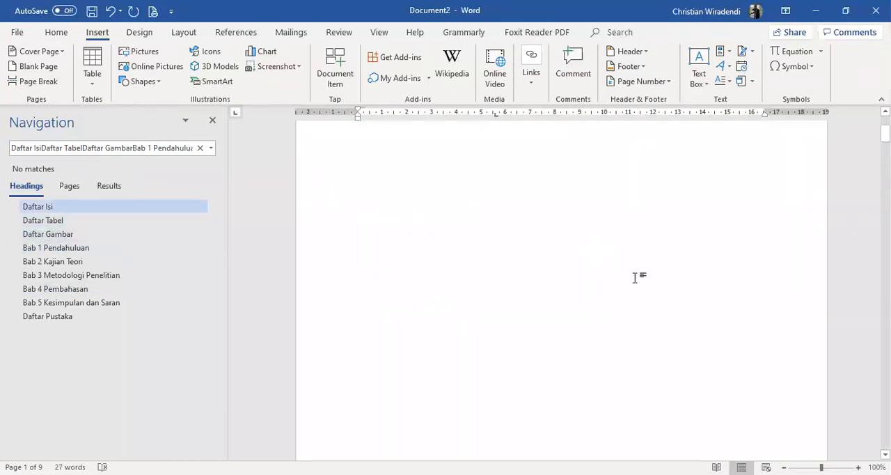
scroll(635, 277, "down", 10)
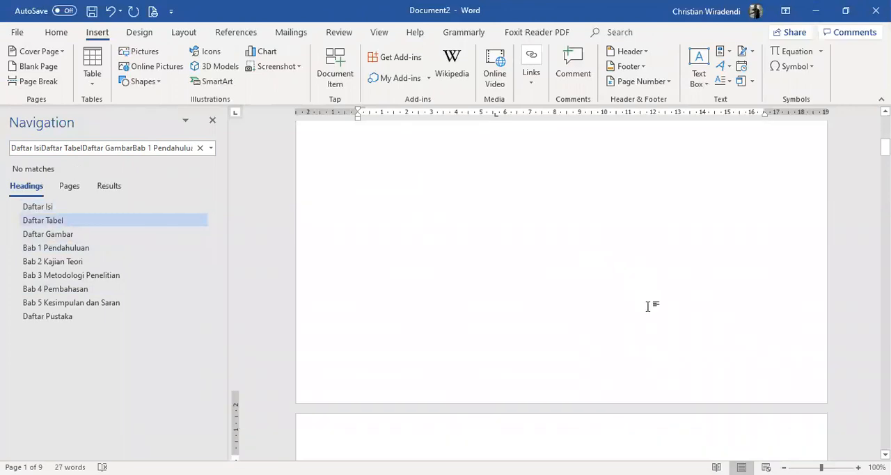
scroll(560, 357, "up", 8)
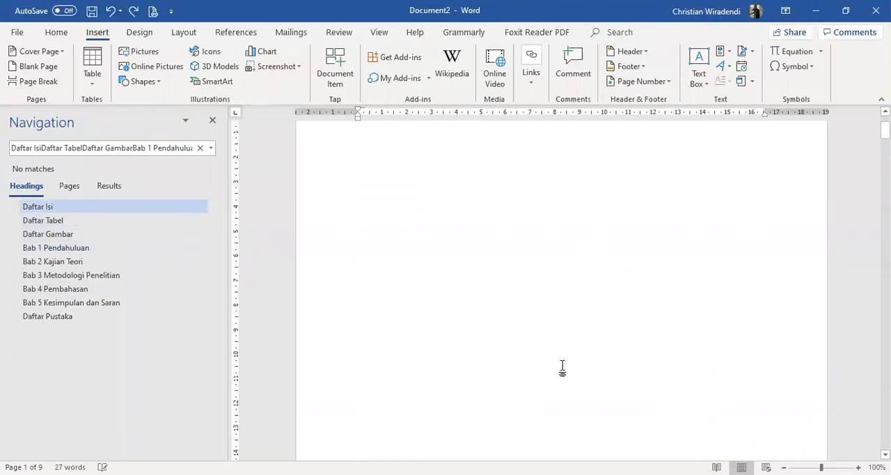
scroll(629, 382, "down", 3)
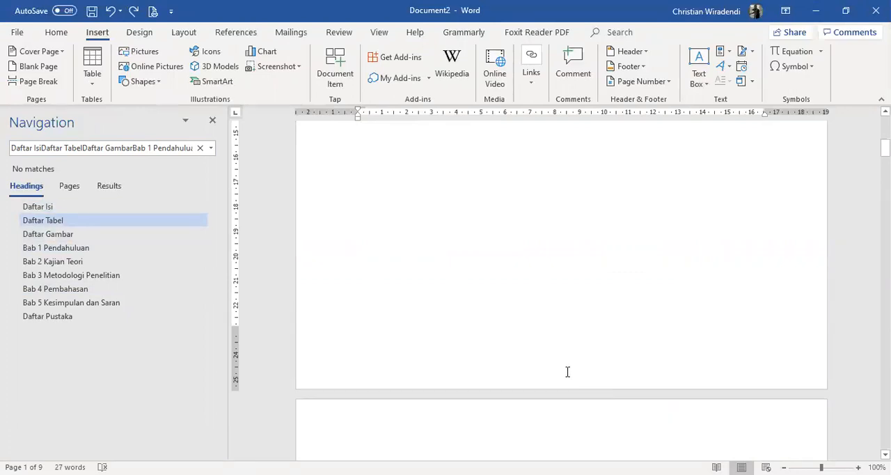
Add a centred page number to the page footer using the Plain Number 2 style
left_click(109, 203)
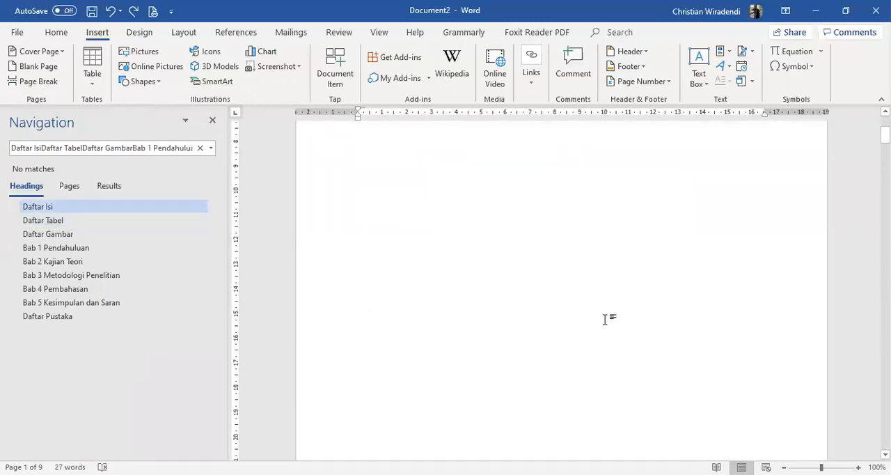
scroll(513, 379, "down", 5)
double_click(554, 370)
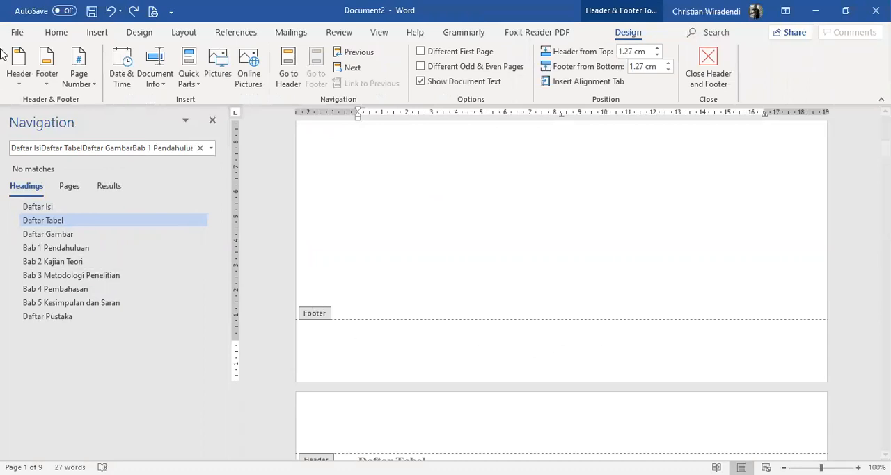
left_click(78, 77)
mouse_move(109, 115)
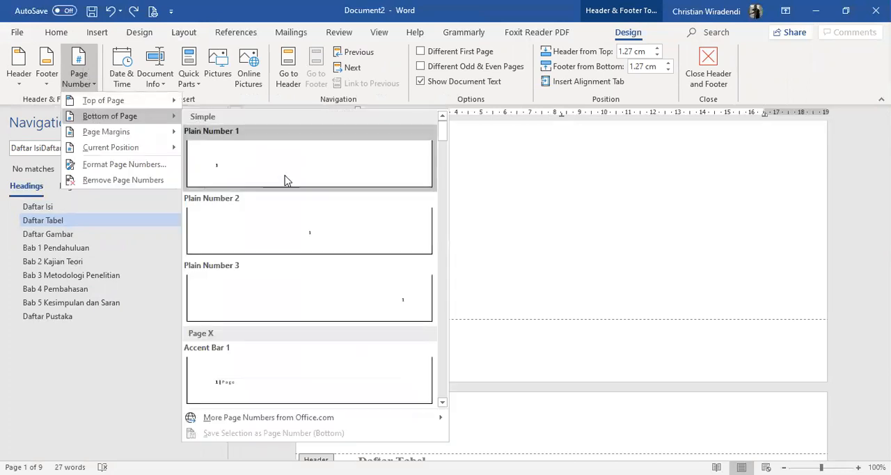
left_click(295, 229)
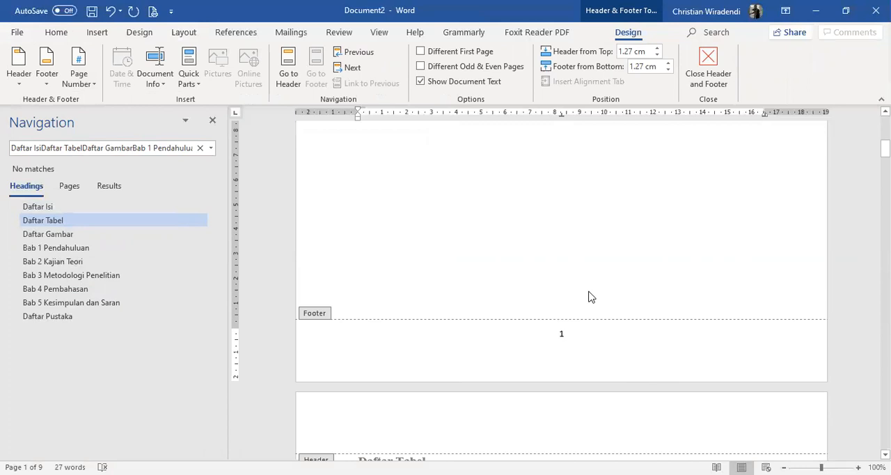
Check the page number in the first page's footer and how the Daftar Tabel page follows it
scroll(591, 333, "down", 1)
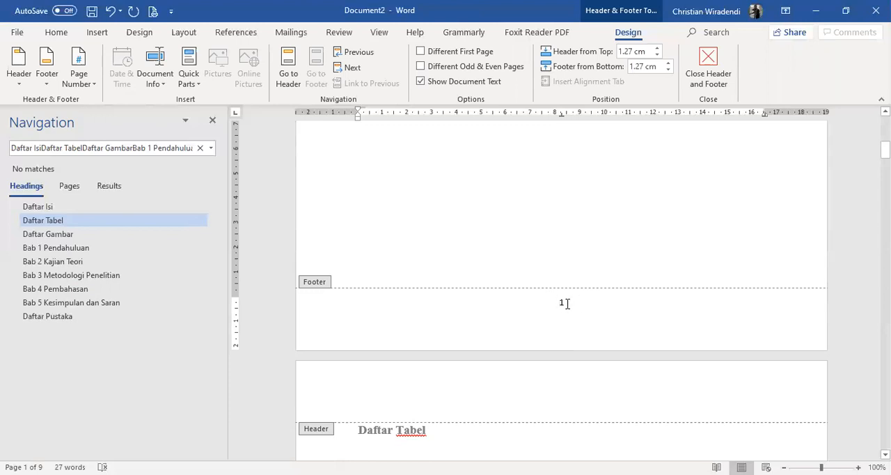
scroll(567, 303, "up", 15)
scroll(670, 304, "down", 15)
scroll(673, 306, "down", 20)
scroll(696, 313, "up", 15)
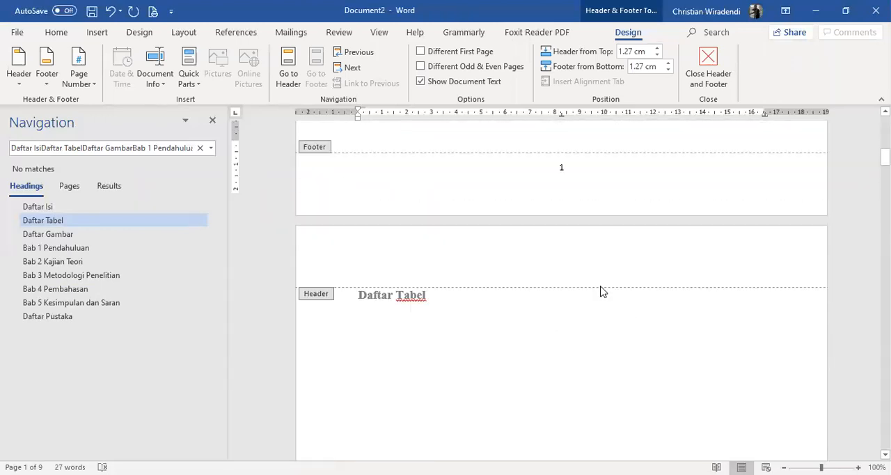
scroll(592, 265, "down", 1)
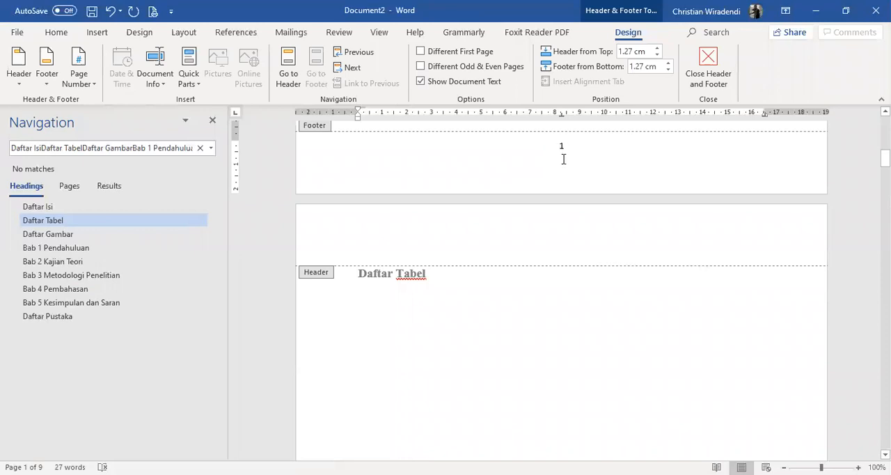
left_click_drag(885, 159, 886, 126)
scroll(617, 360, "down", 10)
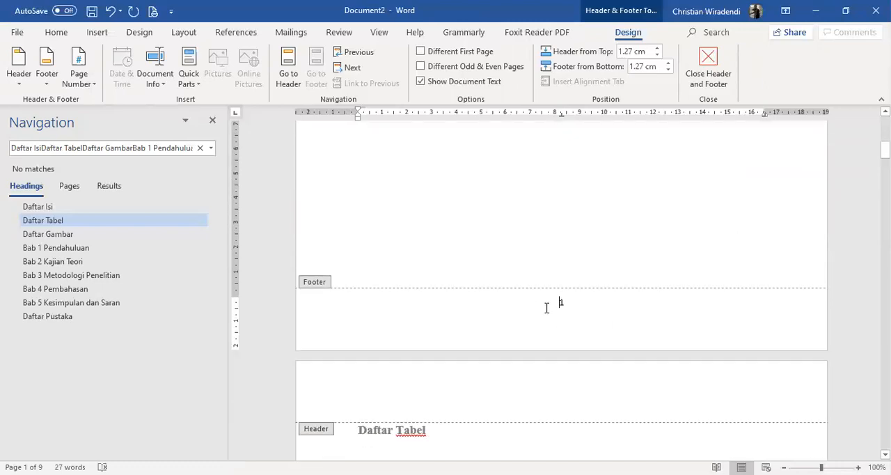
Set the number format of the footer page number to i, ii, iii
left_click(582, 302)
left_click_drag(582, 302, 487, 299)
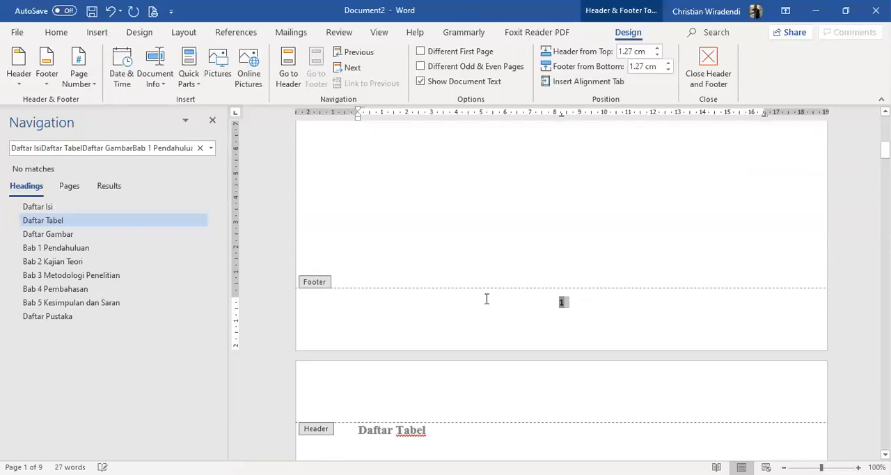
left_click(82, 87)
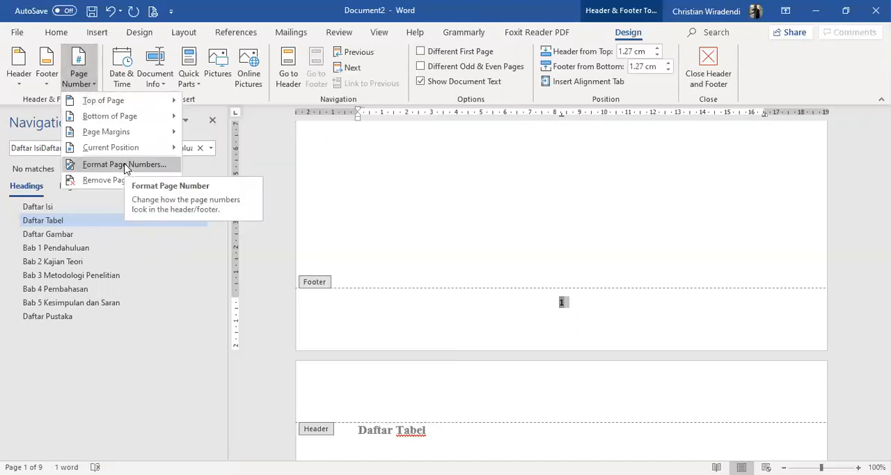
left_click(125, 167)
left_click(465, 170)
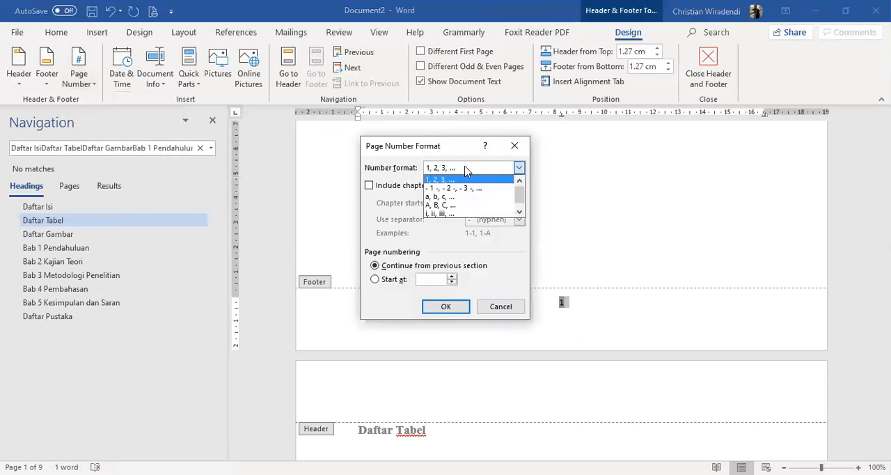
left_click(461, 213)
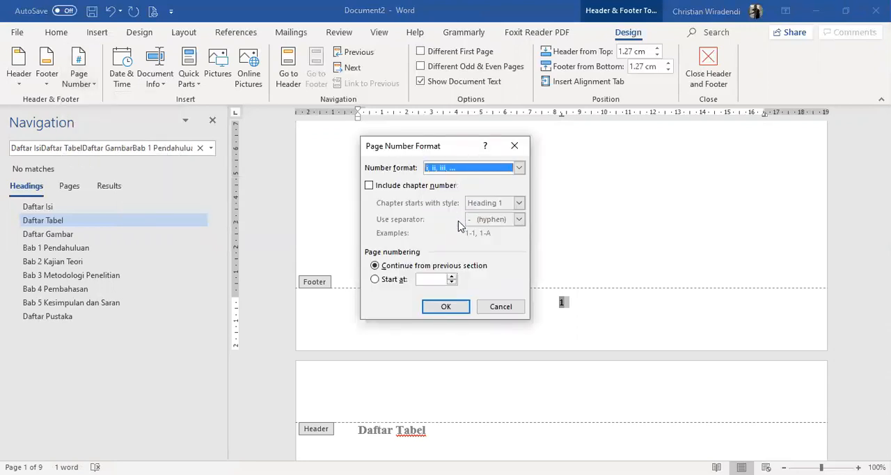
left_click(447, 306)
Review the Roman page numbers in the footers from the lists to the first chapters and leave footer editing
scroll(659, 341, "down", 5)
scroll(740, 328, "down", 10)
scroll(738, 331, "down", 15)
scroll(710, 306, "up", 10)
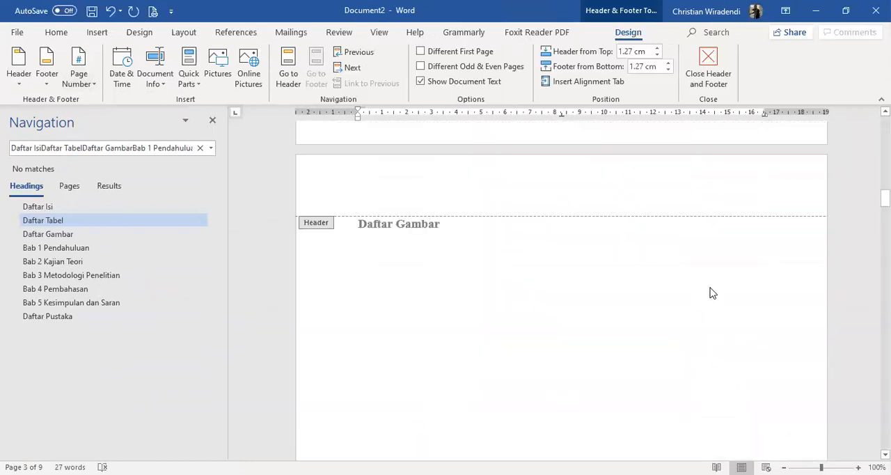
scroll(712, 293, "up", 2)
scroll(712, 293, "down", 10)
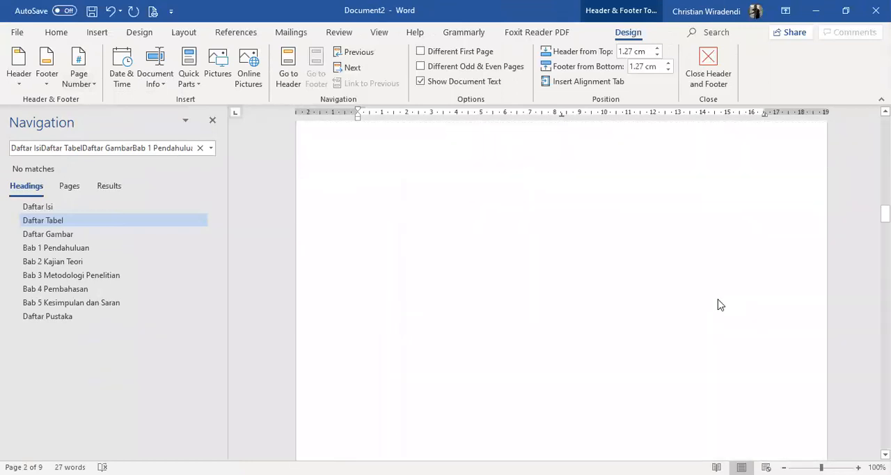
scroll(704, 308, "down", 6)
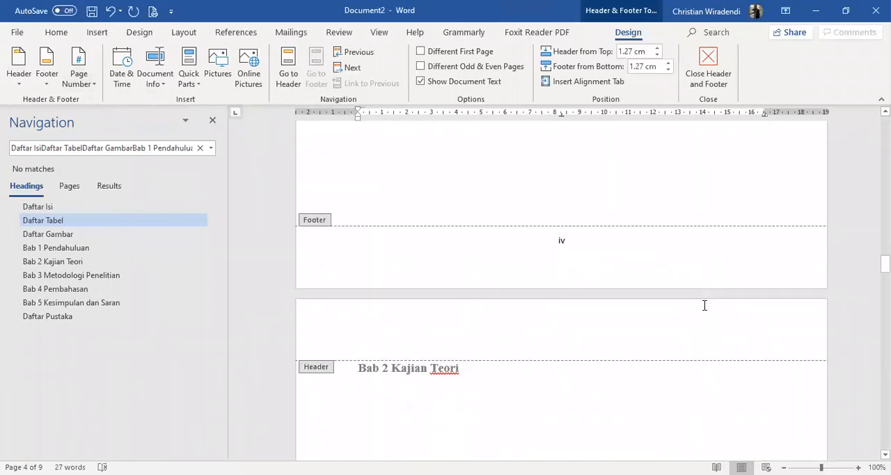
scroll(704, 304, "up", 20)
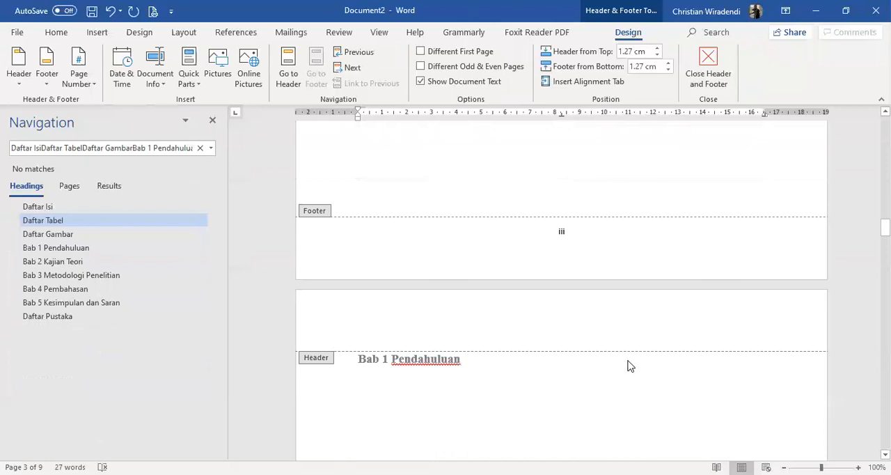
scroll(632, 376, "down", 20)
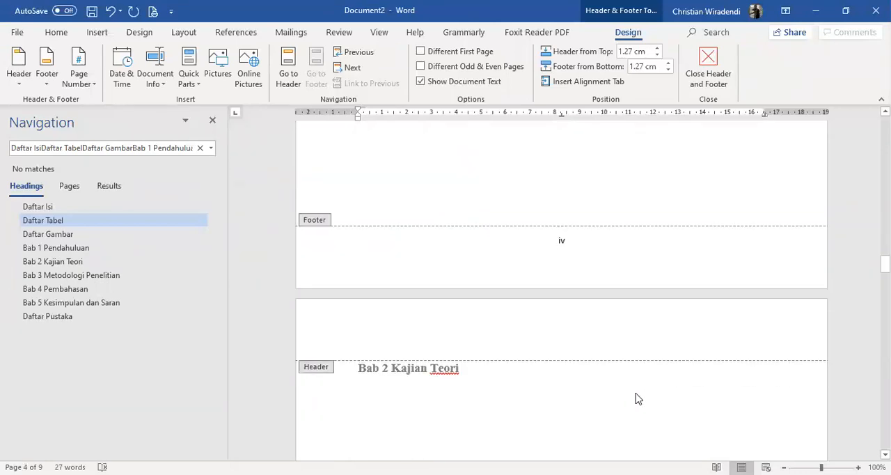
scroll(638, 399, "down", 12)
scroll(640, 395, "up", 10)
scroll(643, 390, "up", 20)
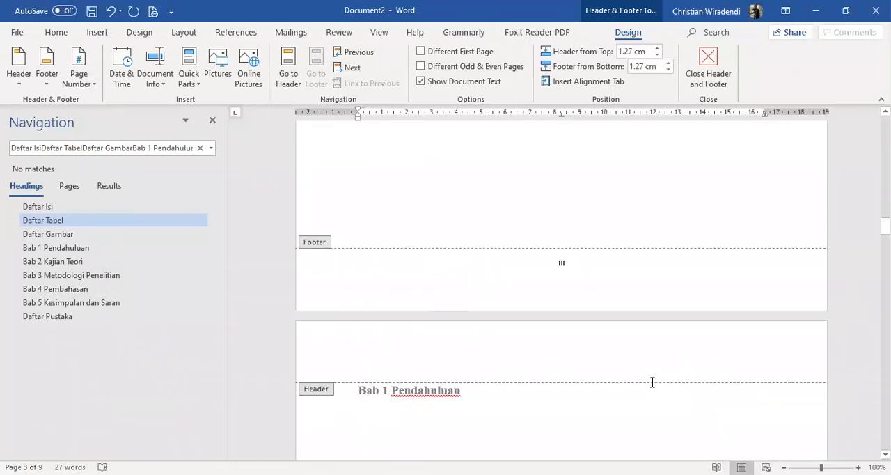
scroll(650, 385, "down", 6)
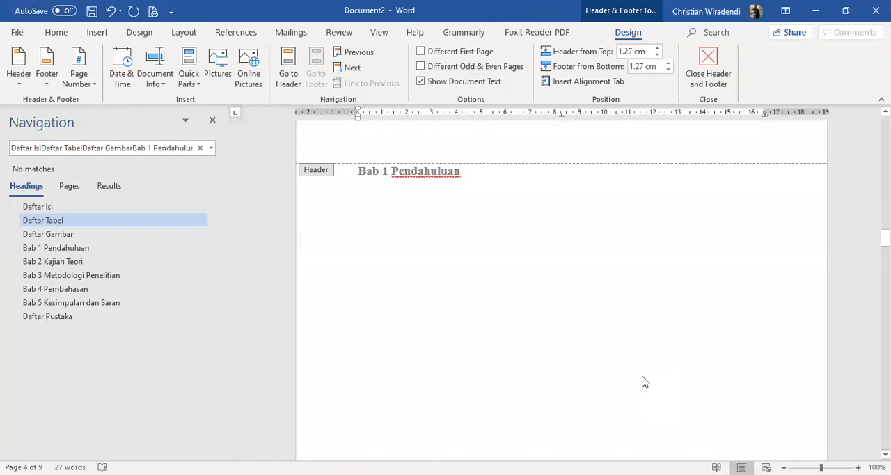
scroll(644, 376, "down", 11)
scroll(656, 356, "down", 1)
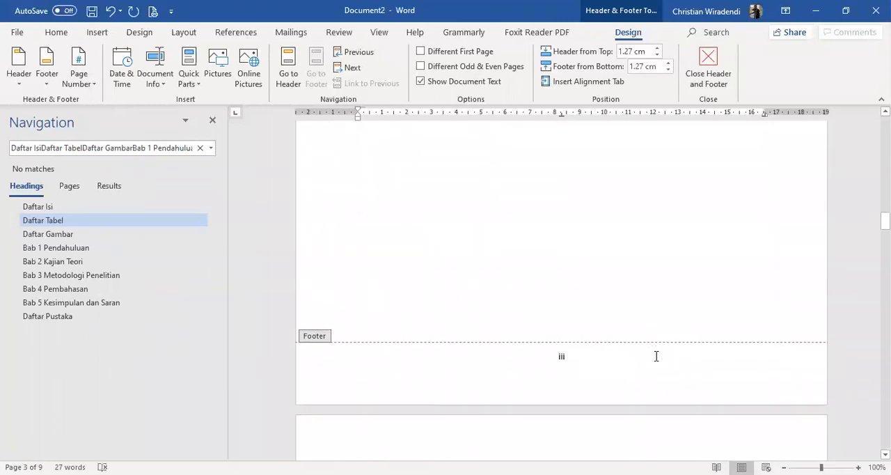
scroll(650, 348, "down", 6)
scroll(571, 237, "up", 4)
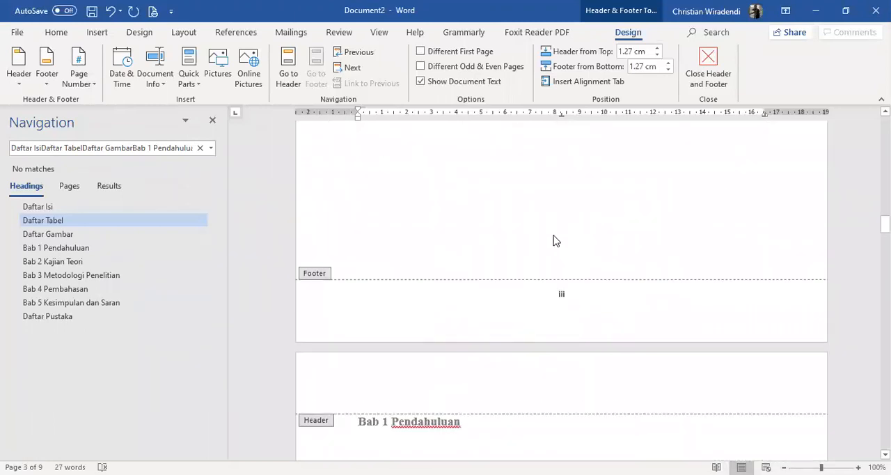
scroll(554, 240, "up", 7)
double_click(554, 237)
Examine the page numbers where the Daftar Gambar page passes to the Bab 1 Pendahuluan page
scroll(626, 307, "down", 6)
scroll(553, 286, "down", 9)
scroll(494, 278, "up", 8)
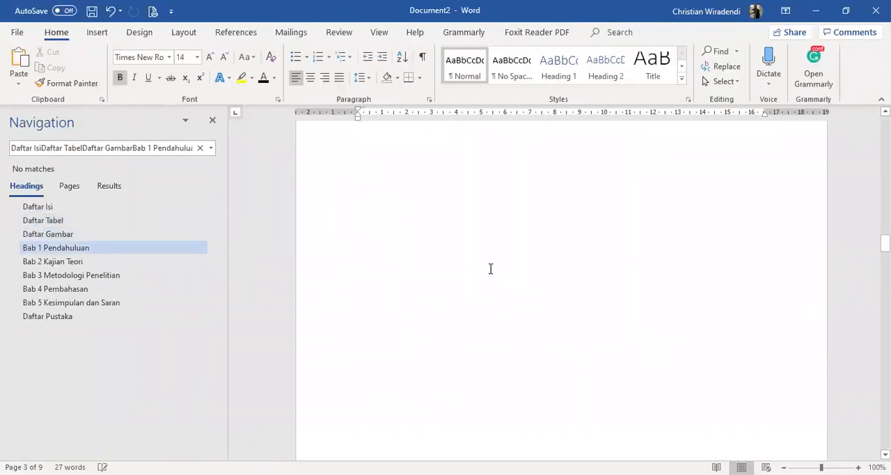
scroll(490, 270, "down", 5)
scroll(523, 258, "up", 8)
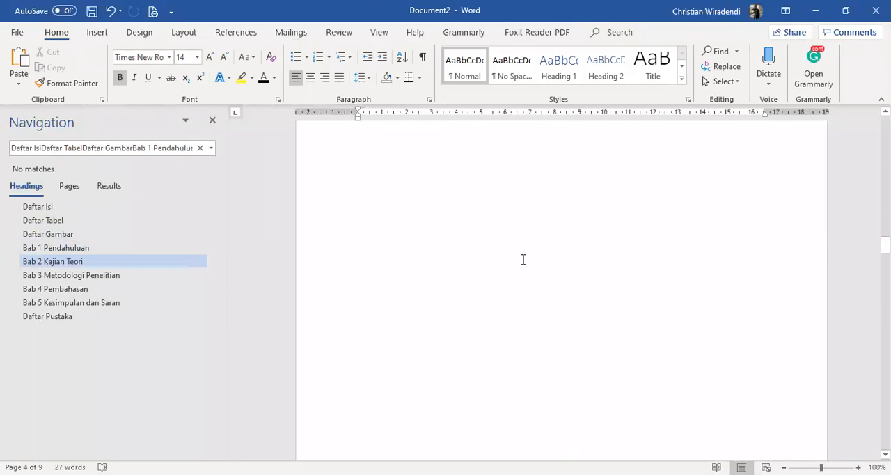
scroll(527, 256, "up", 9)
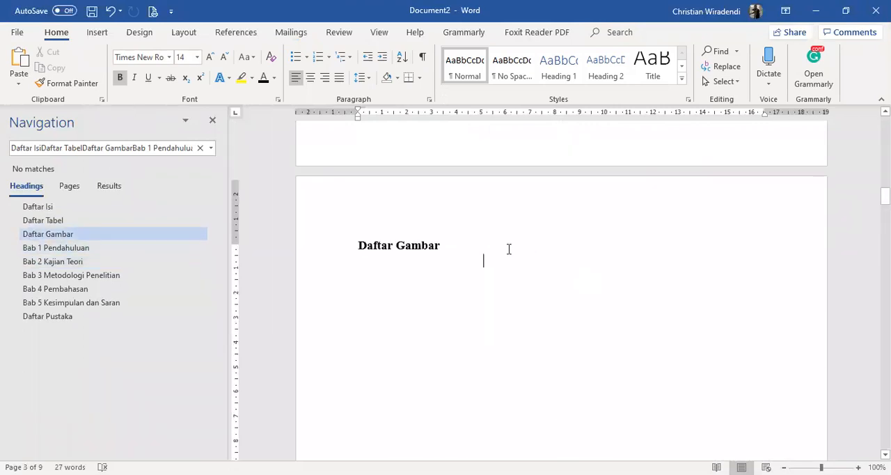
scroll(509, 318, "down", 10)
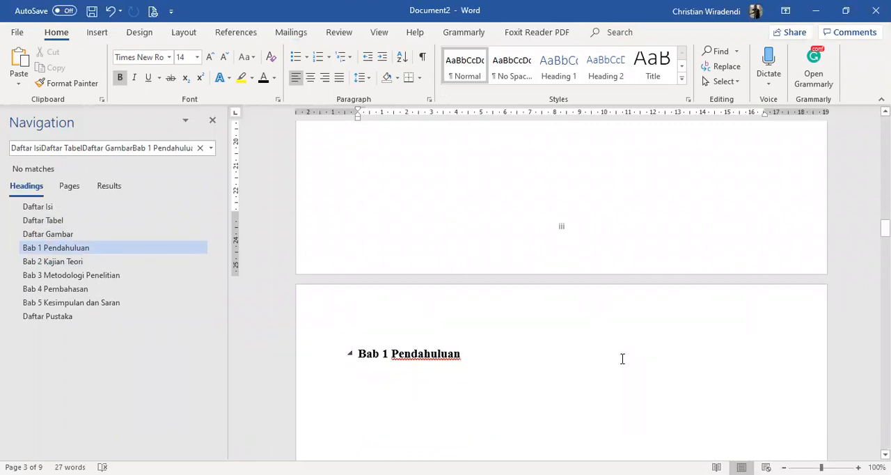
scroll(622, 358, "down", 7)
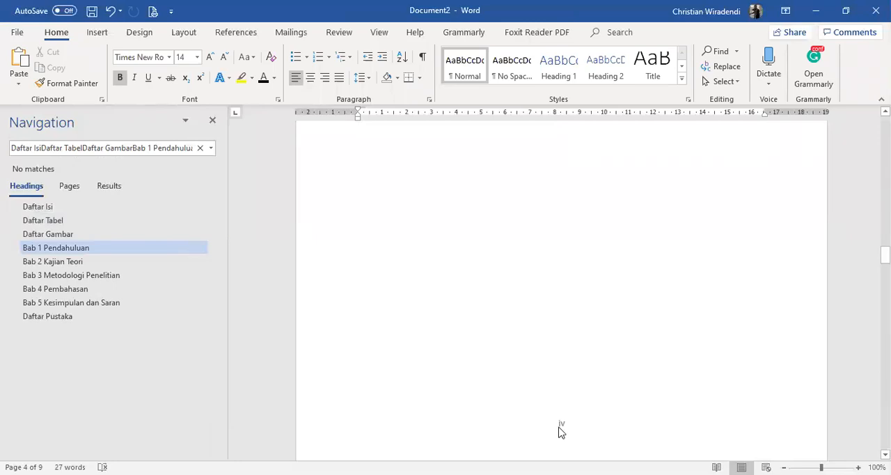
scroll(523, 362, "up", 7)
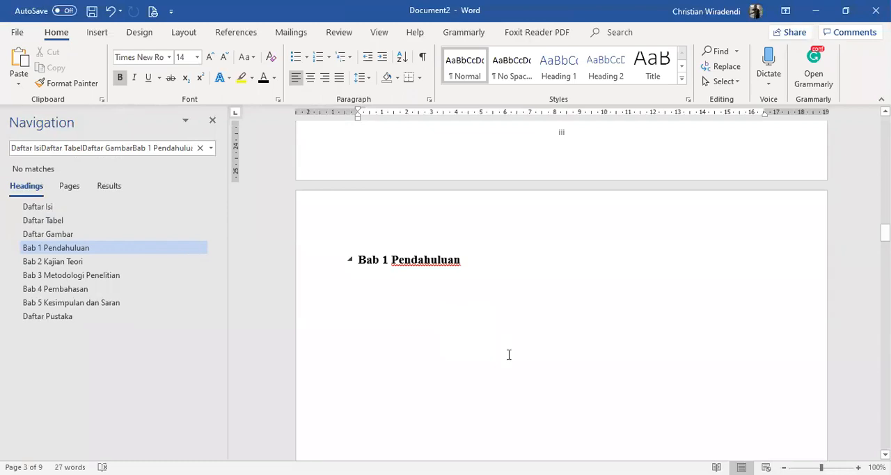
scroll(509, 355, "down", 5)
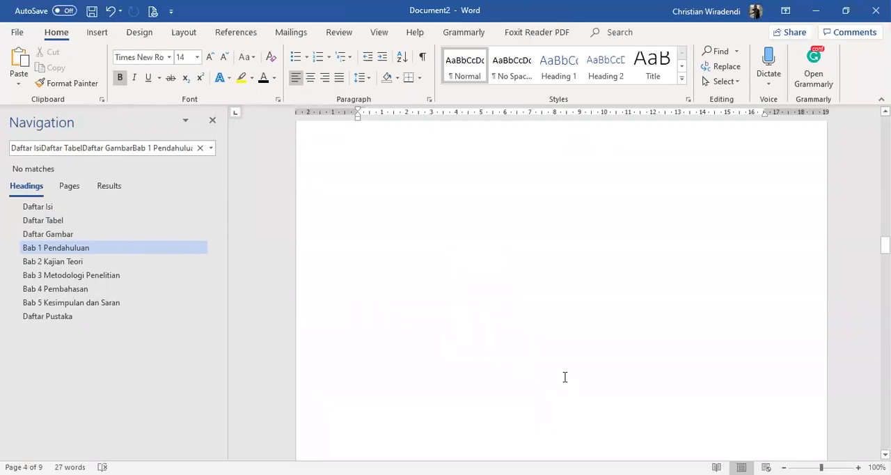
Insert a Next Page section break directly before the Bab 1 Pendahuluan heading
scroll(565, 377, "up", 3)
left_click(361, 259)
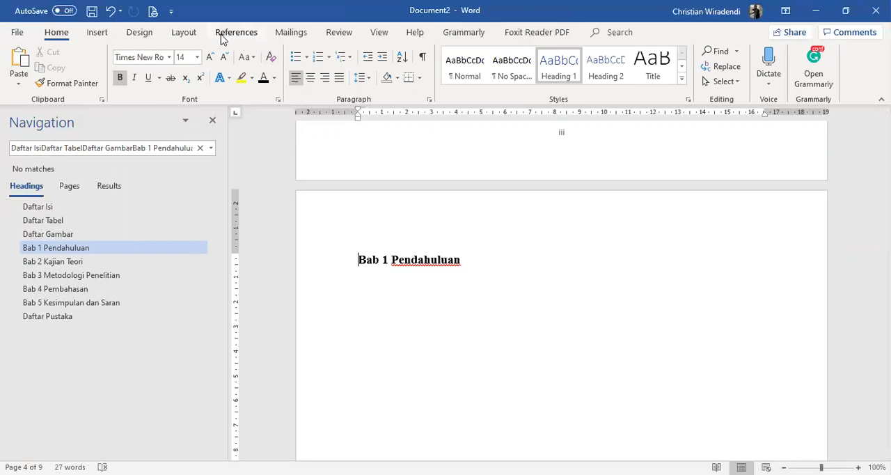
left_click(187, 38)
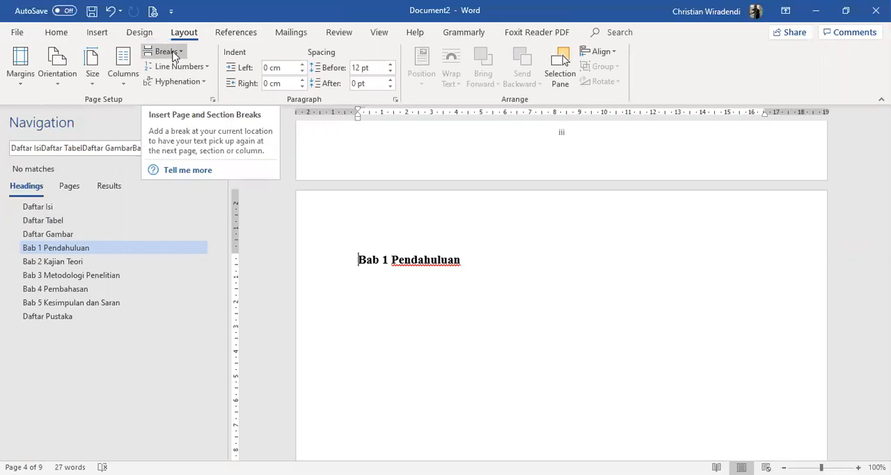
left_click(166, 51)
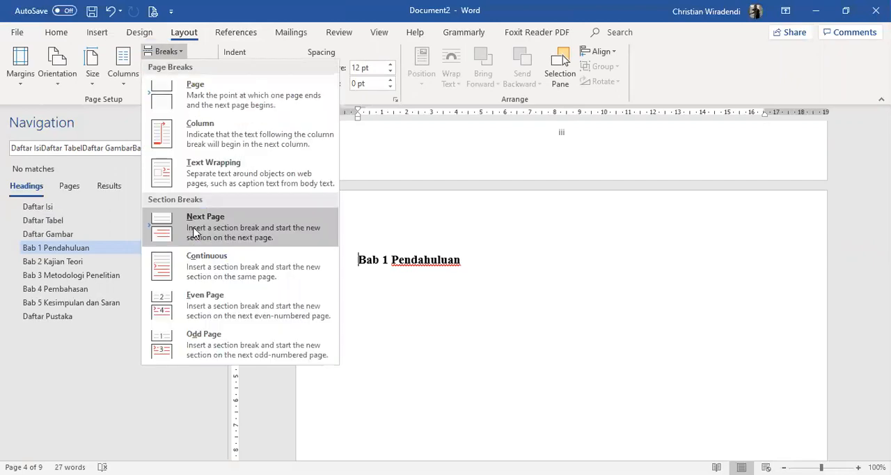
left_click(195, 232)
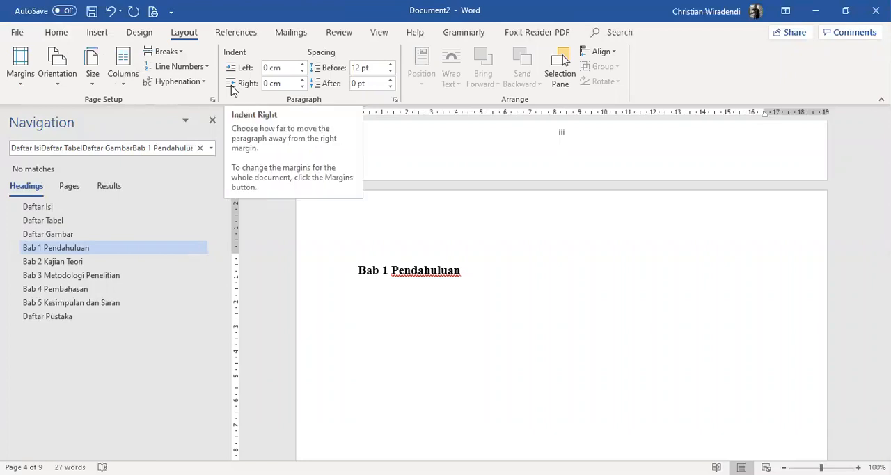
scroll(581, 292, "up", 4)
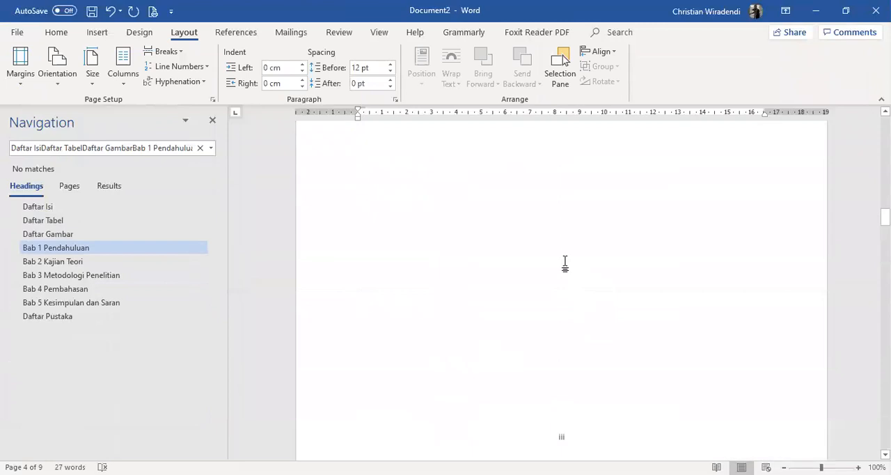
scroll(581, 279, "down", 6)
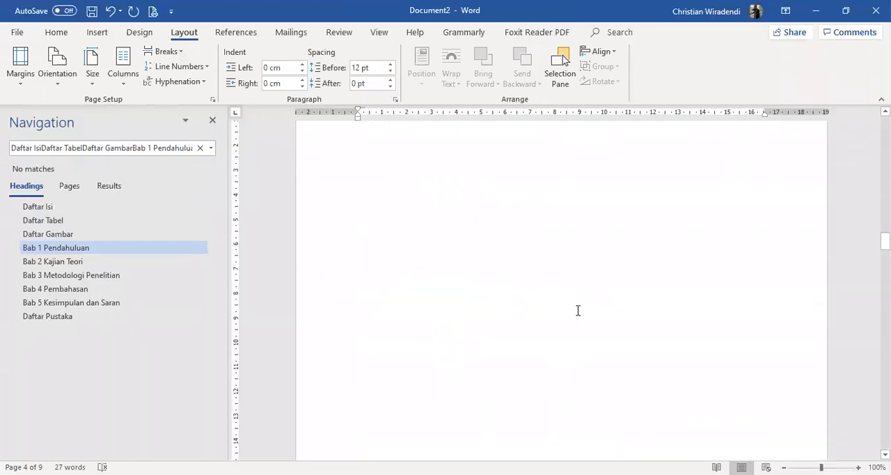
scroll(577, 299, "up", 2)
scroll(575, 307, "down", 8)
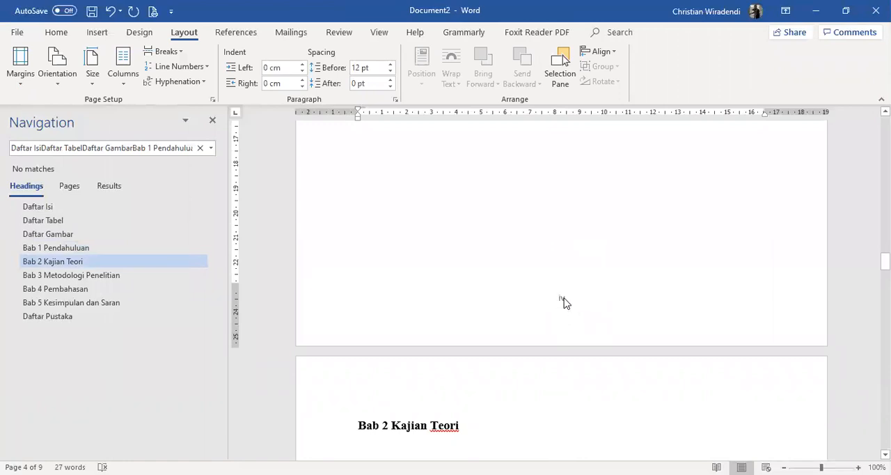
Format the Section 2 footer page number as 1, 2, 3 starting at 1, and leave footer editing
double_click(563, 298)
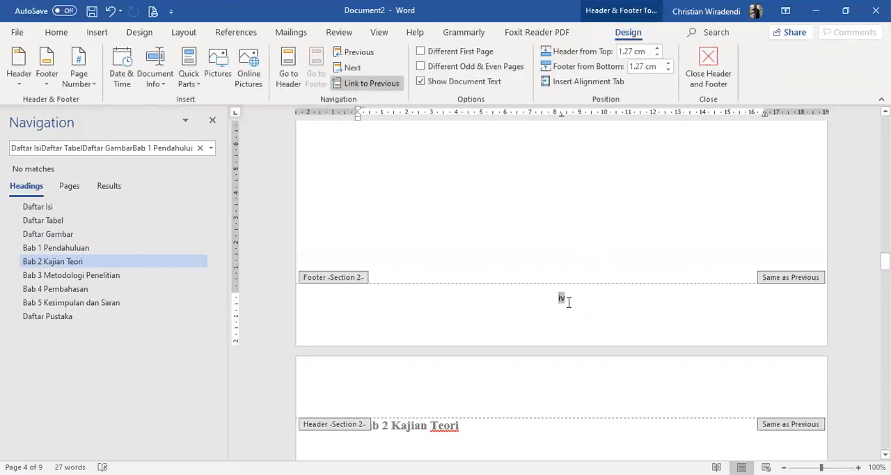
left_click(88, 81)
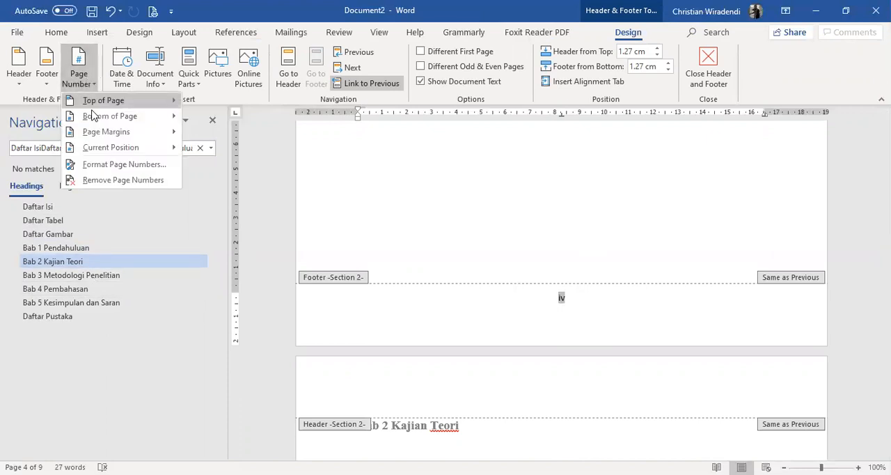
left_click(124, 165)
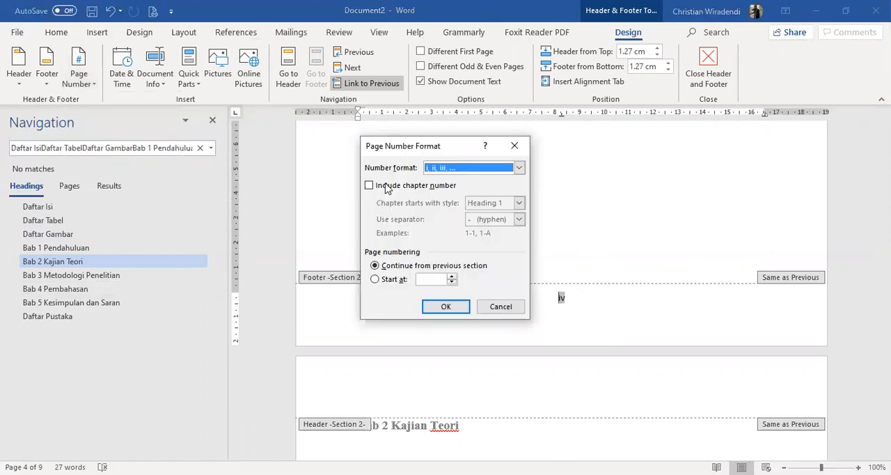
left_click(469, 170)
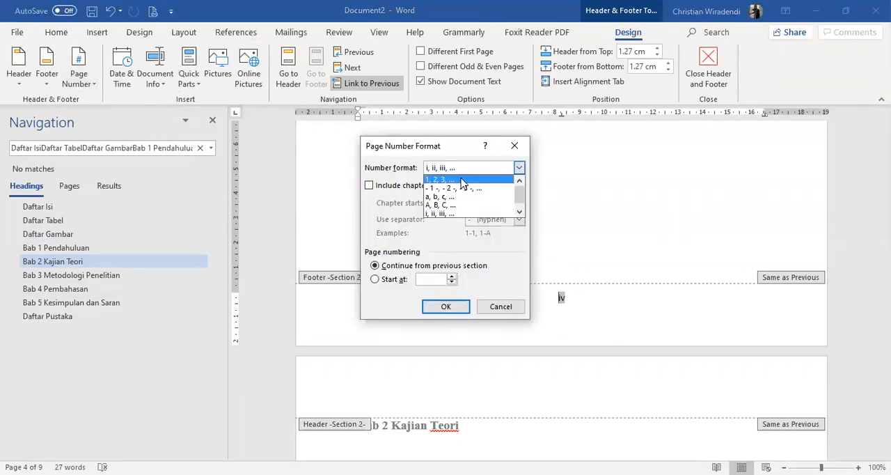
left_click(462, 179)
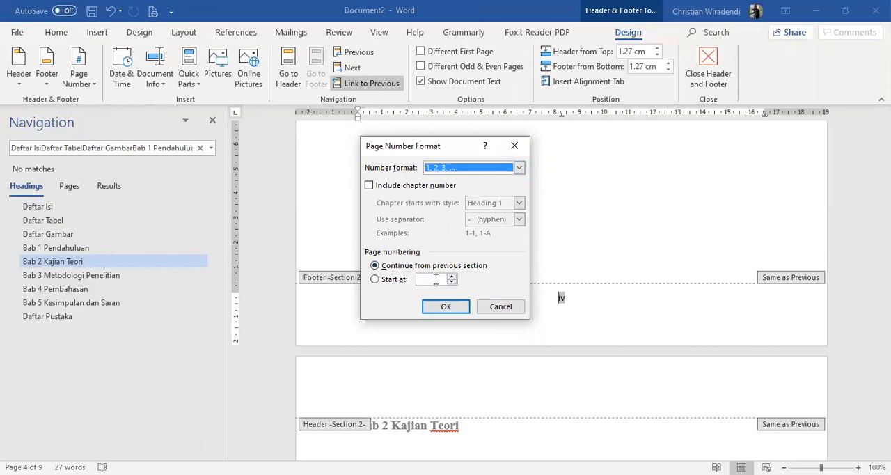
left_click(395, 279)
left_click(448, 307)
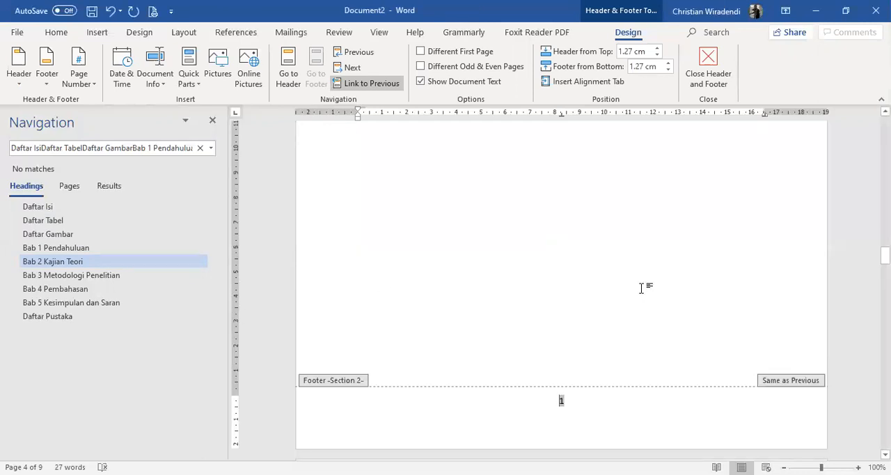
double_click(642, 291)
Review the footer page numbers from the Daftar Tabel page through the Bab 4 Pembahasan page
scroll(665, 333, "down", 7)
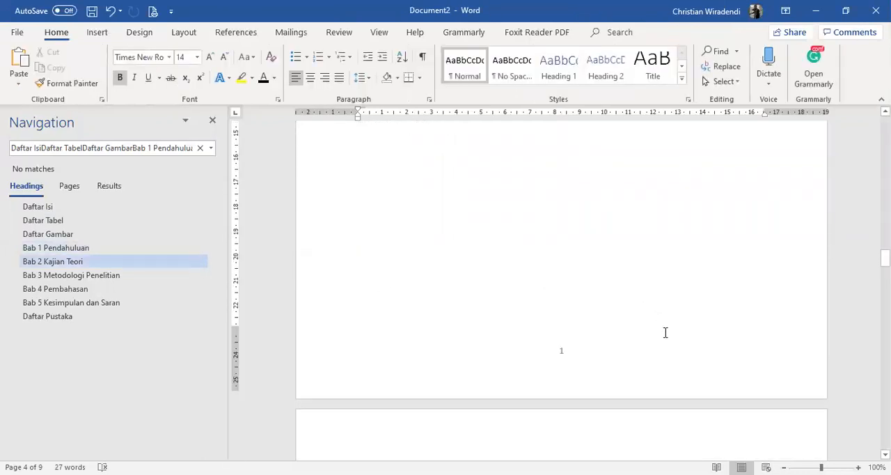
scroll(674, 325, "up", 11)
scroll(731, 325, "up", 10)
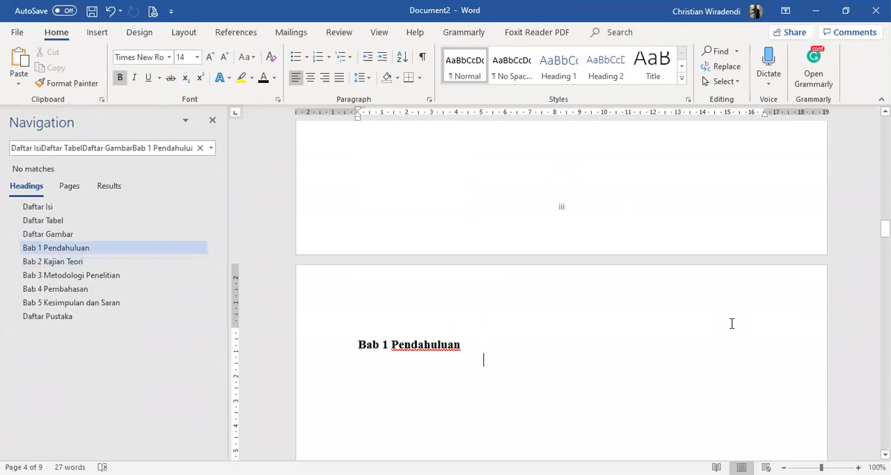
scroll(661, 279, "up", 20)
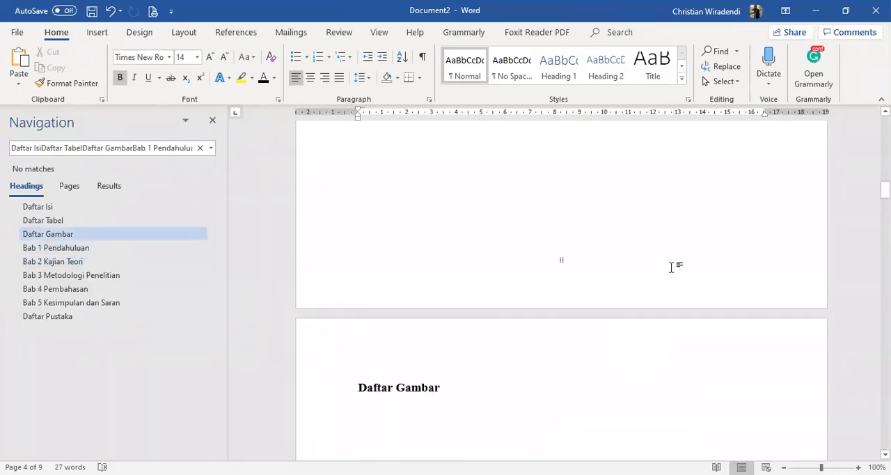
scroll(670, 269, "down", 18)
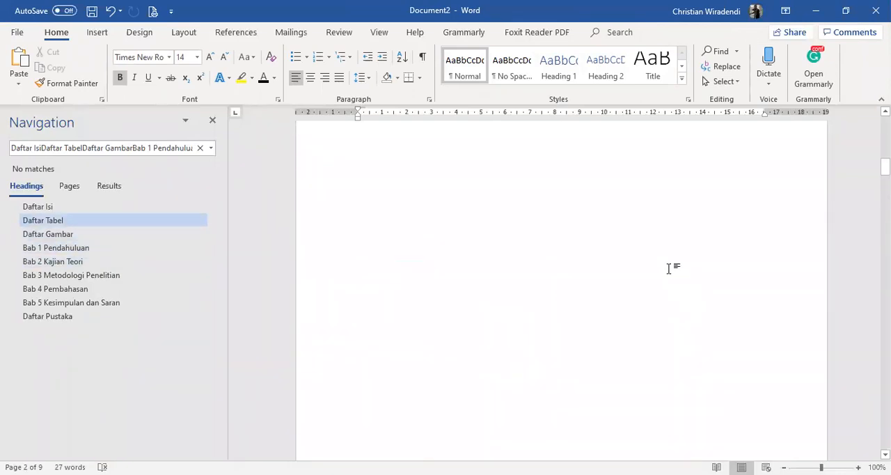
scroll(667, 285, "down", 20)
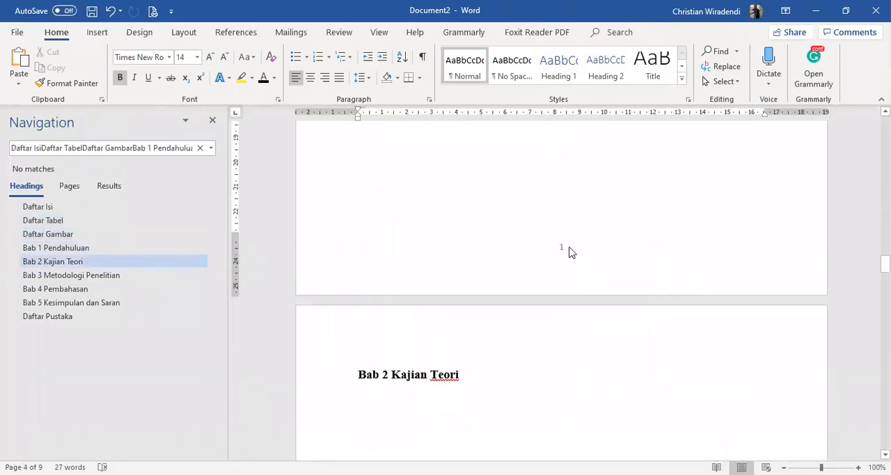
scroll(569, 252, "down", 10)
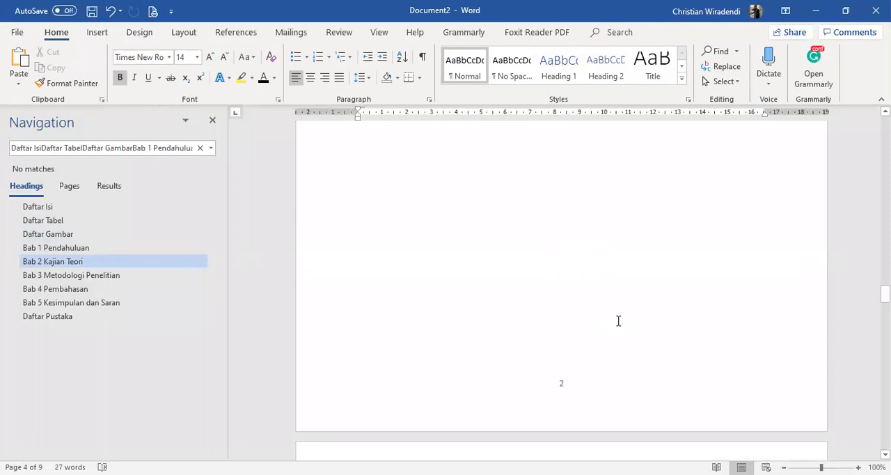
scroll(614, 332, "down", 10)
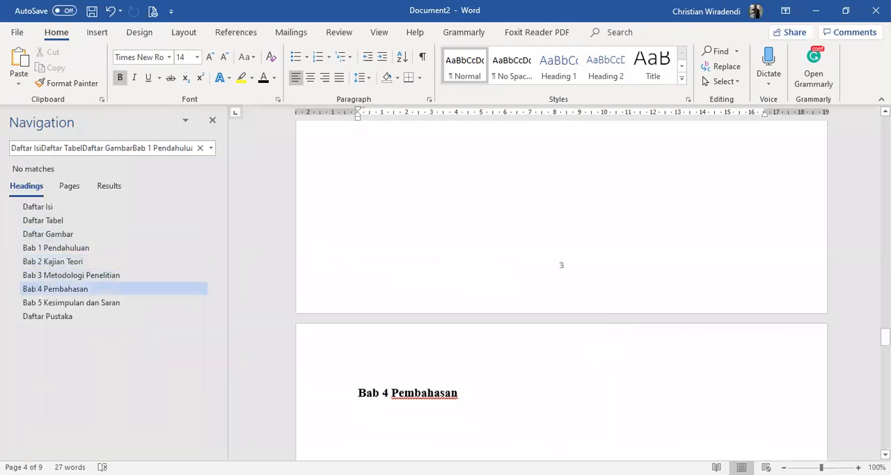
Insert a page break directly after the Bab 1 Pendahuluan heading to add a second page to that chapter
left_click_drag(885, 337, 885, 237)
left_click(466, 214)
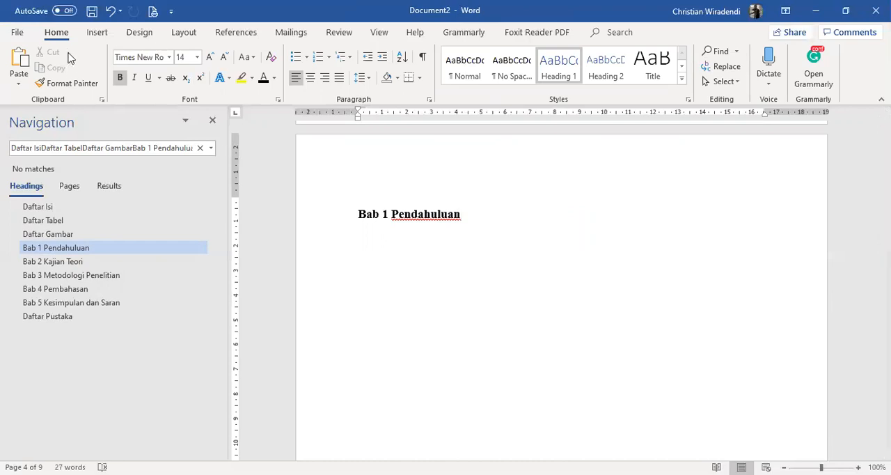
left_click(97, 34)
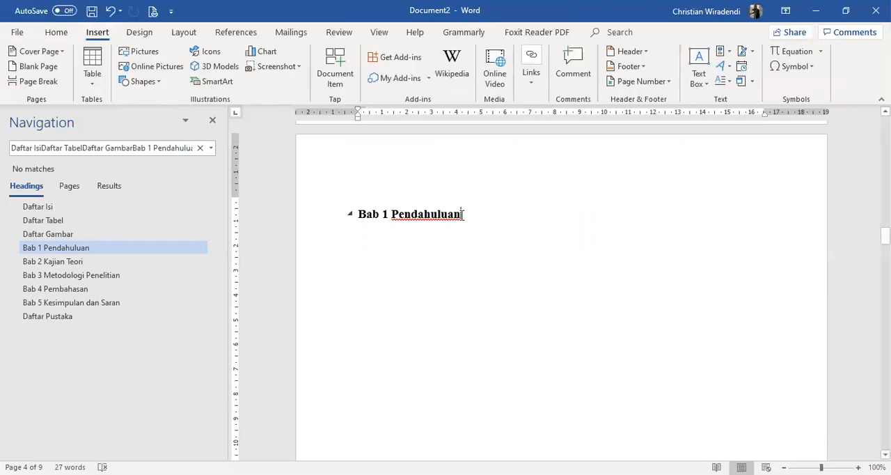
left_click(38, 81)
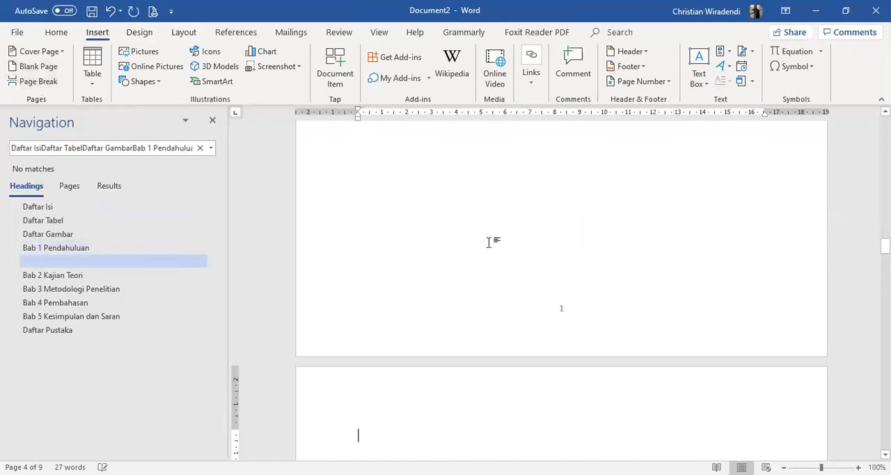
Examine the footer page numbers on both Bab 1 pages and the Bab 2 Kajian Teori page
scroll(523, 217, "down", 5)
scroll(526, 221, "down", 3)
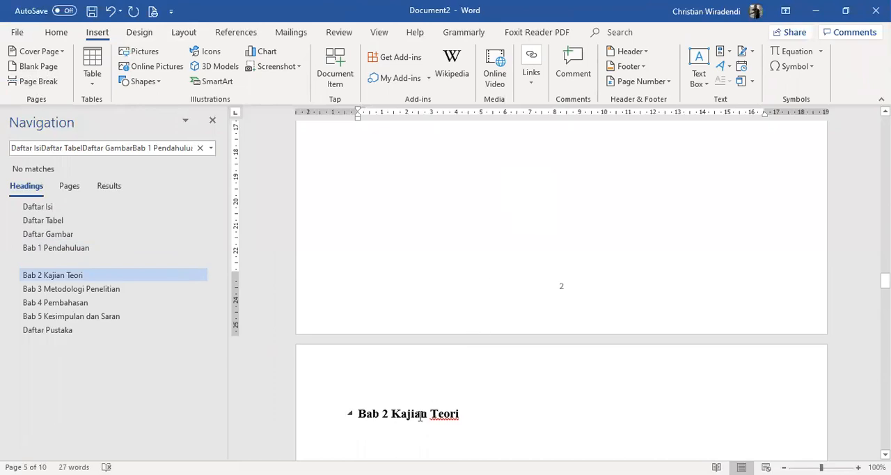
scroll(617, 385, "up", 10)
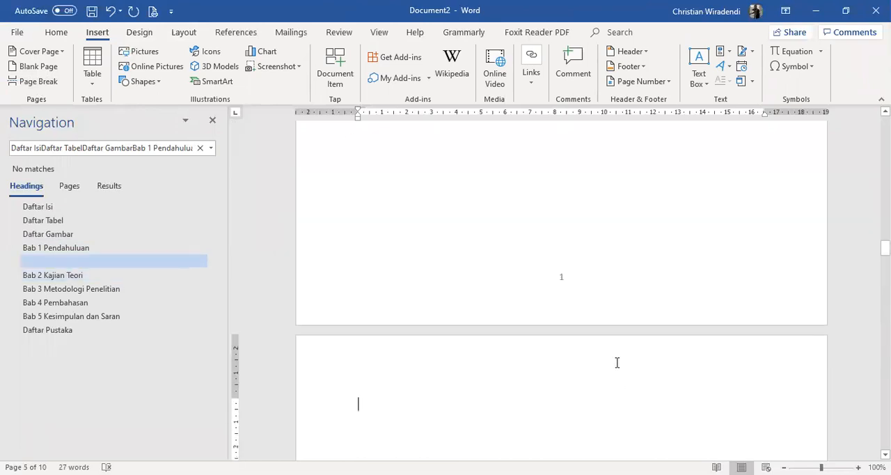
scroll(615, 360, "up", 8)
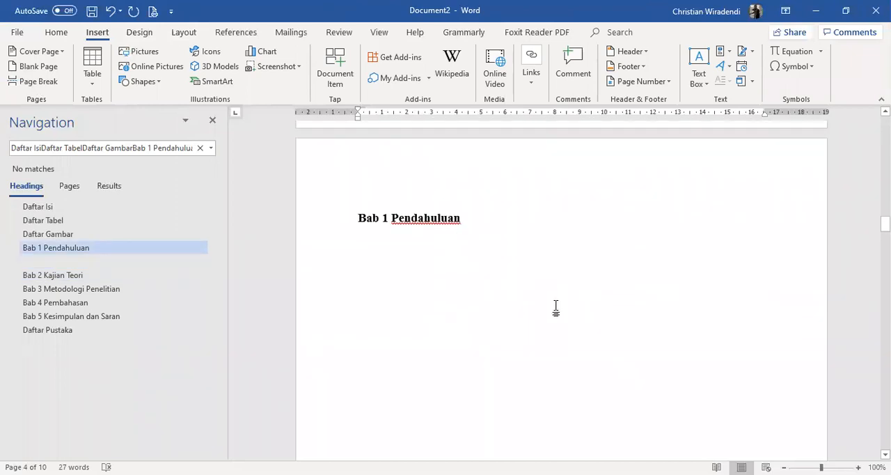
scroll(555, 307, "down", 8)
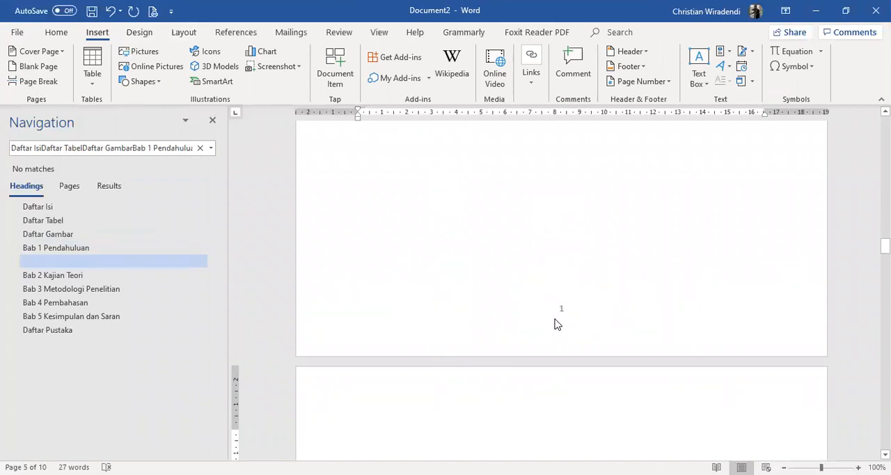
scroll(555, 323, "down", 3)
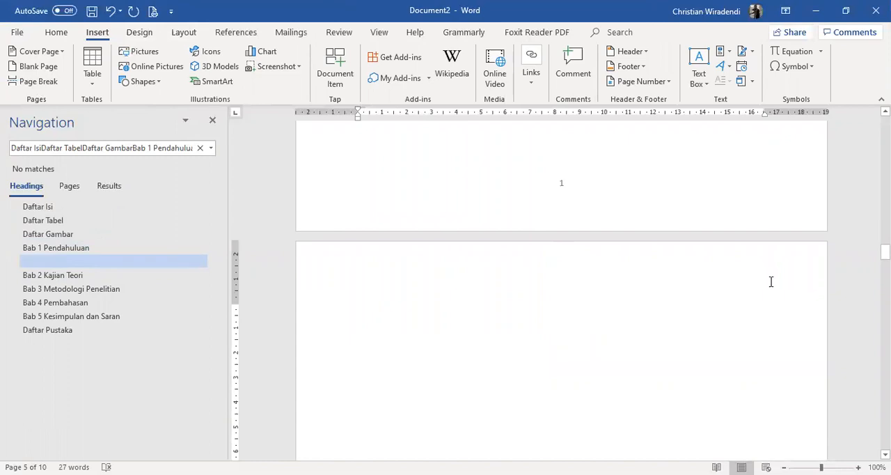
scroll(650, 302, "down", 20)
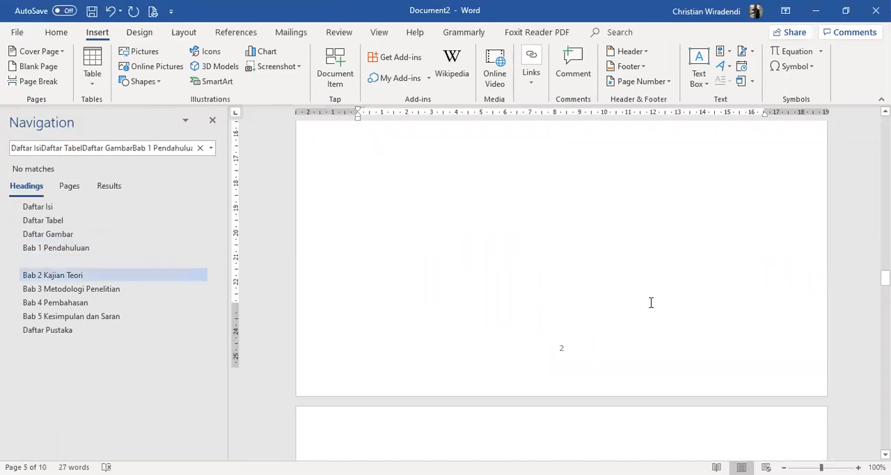
scroll(627, 307, "down", 5)
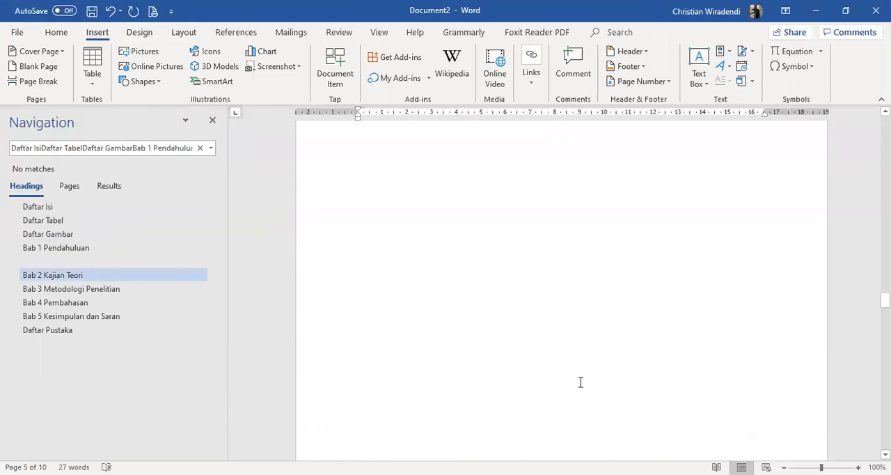
scroll(582, 397, "down", 5)
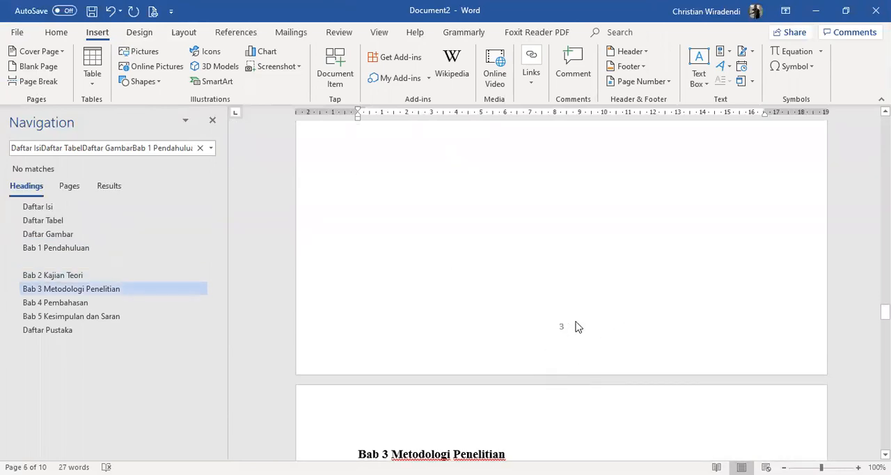
scroll(567, 318, "up", 10)
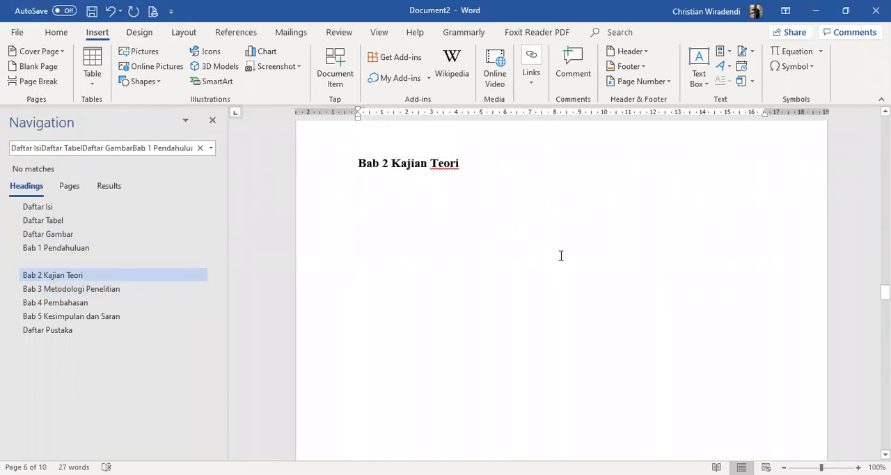
scroll(564, 271, "down", 10)
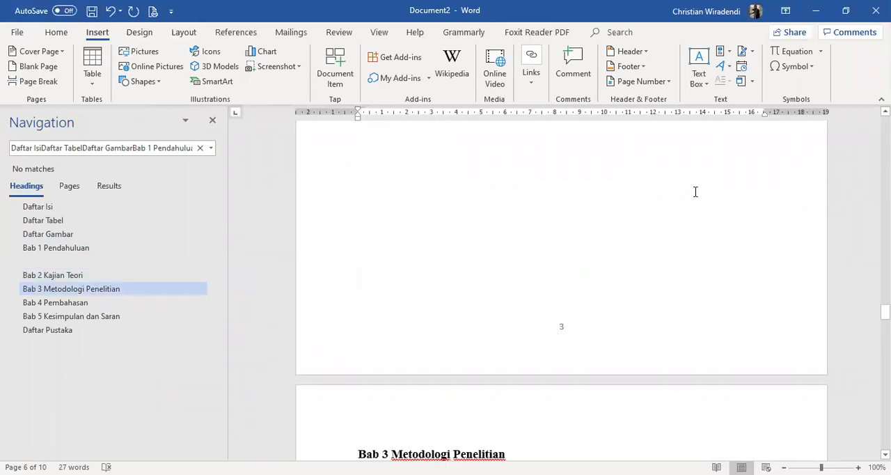
scroll(703, 192, "up", 15)
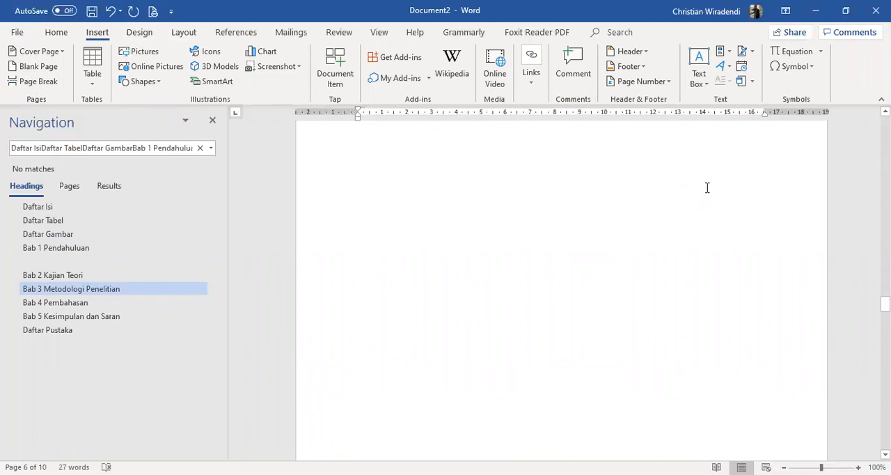
scroll(724, 203, "up", 4)
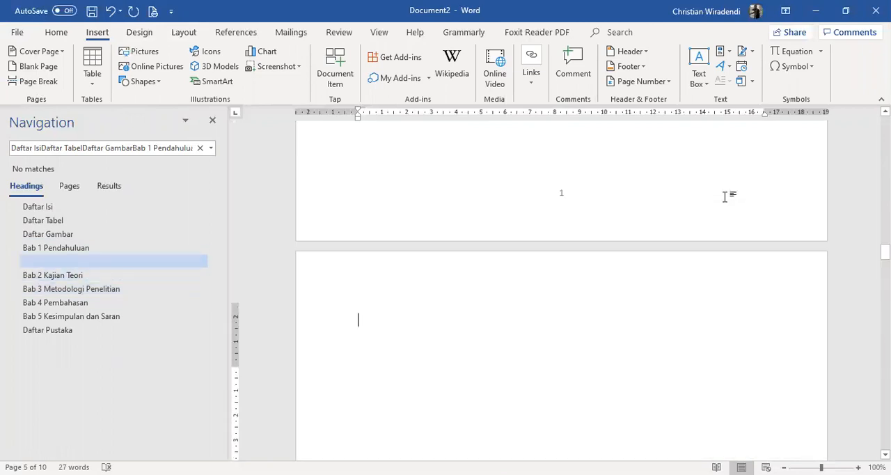
scroll(726, 198, "up", 8)
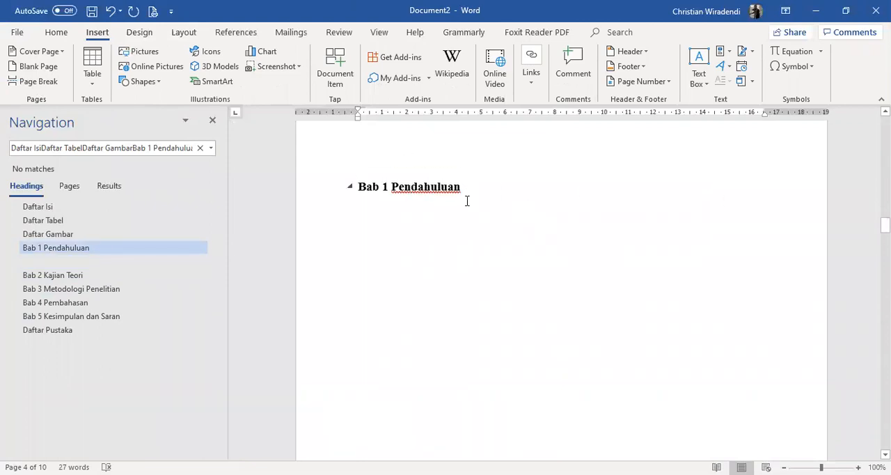
scroll(700, 304, "down", 7)
scroll(696, 300, "down", 1)
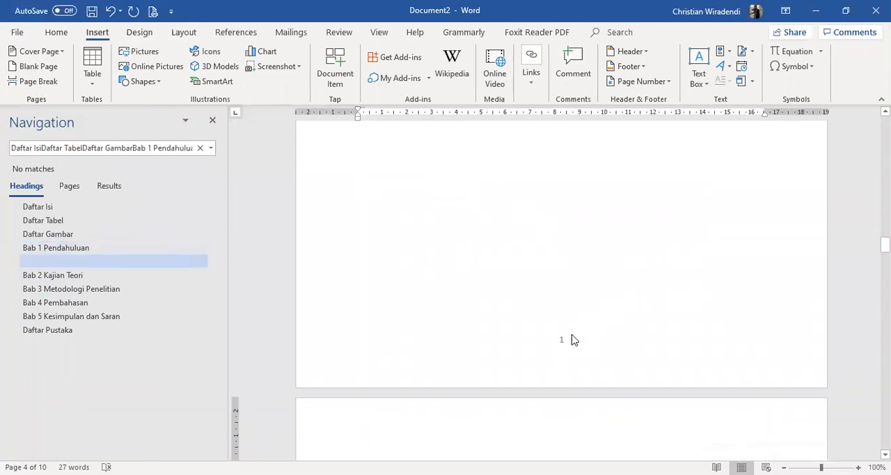
Enable Different First Page for the Bab 1 section and open its first-page footer for editing
double_click(561, 343)
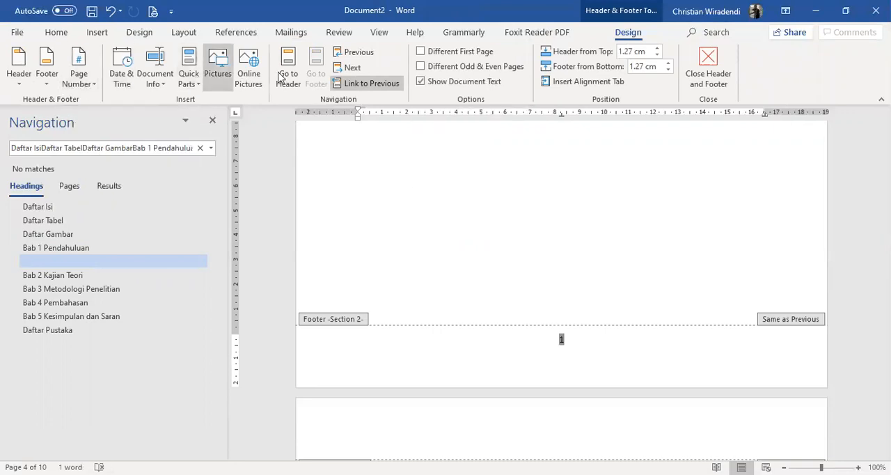
left_click(458, 54)
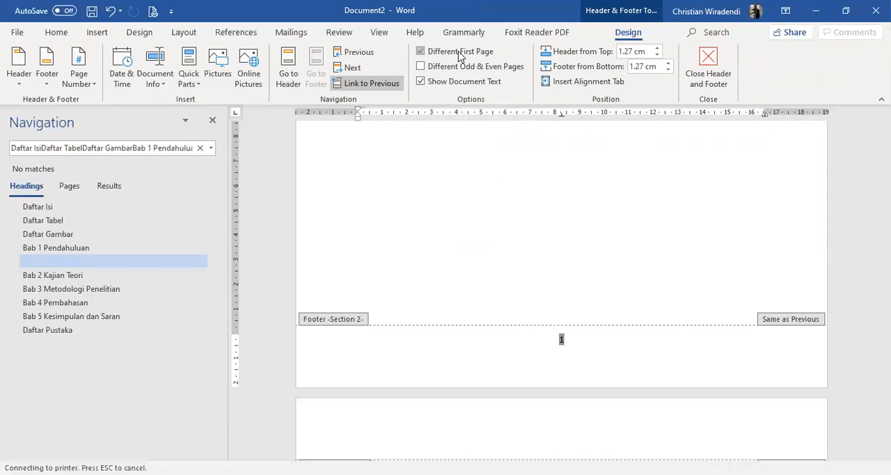
double_click(589, 240)
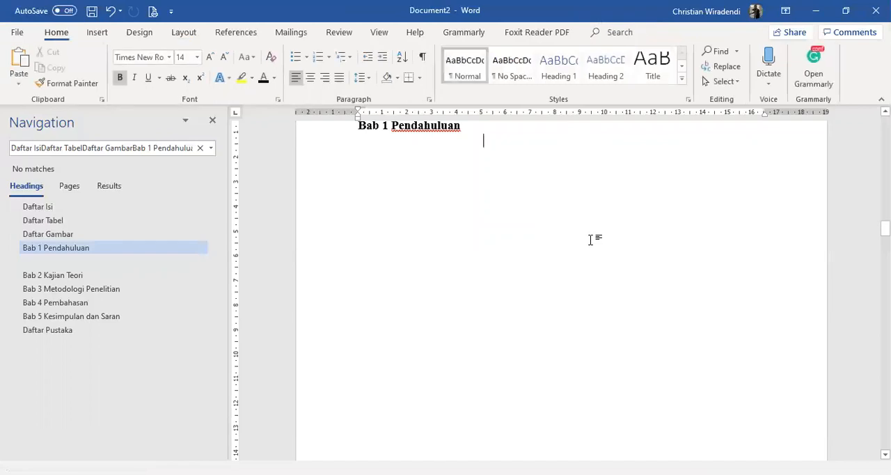
scroll(633, 334, "down", 8)
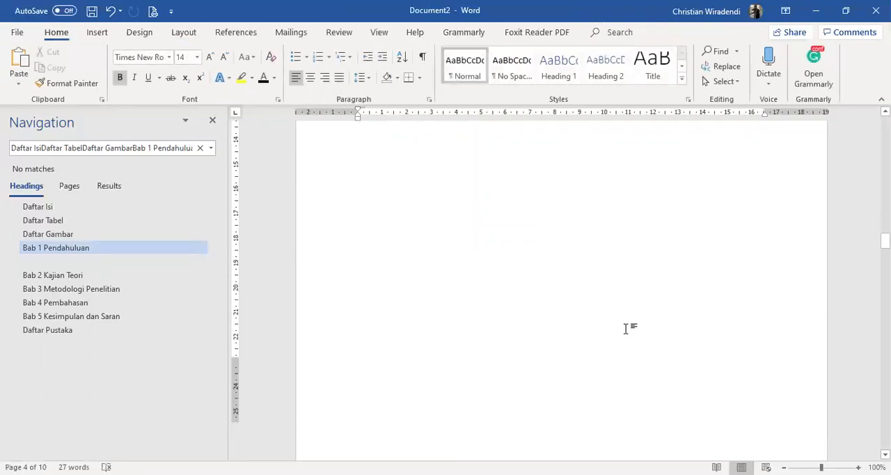
double_click(555, 385)
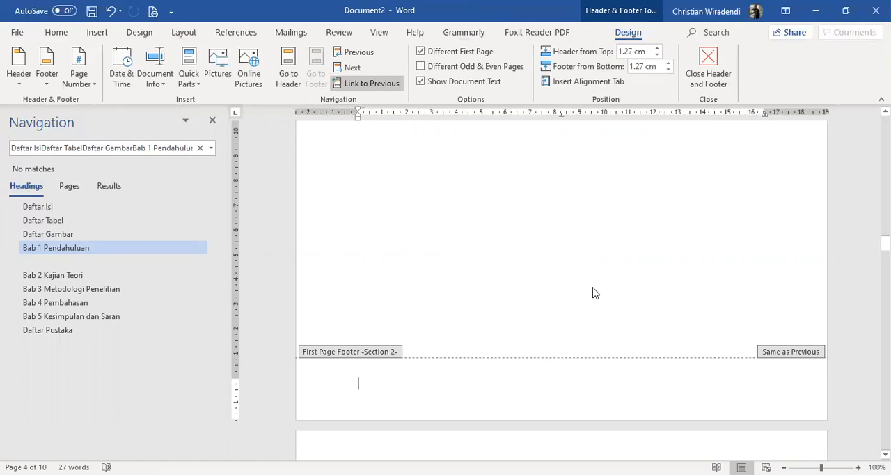
Insert a plain centred page number at the bottom of the page in the Bab 1 first-page footer
scroll(609, 334, "down", 8)
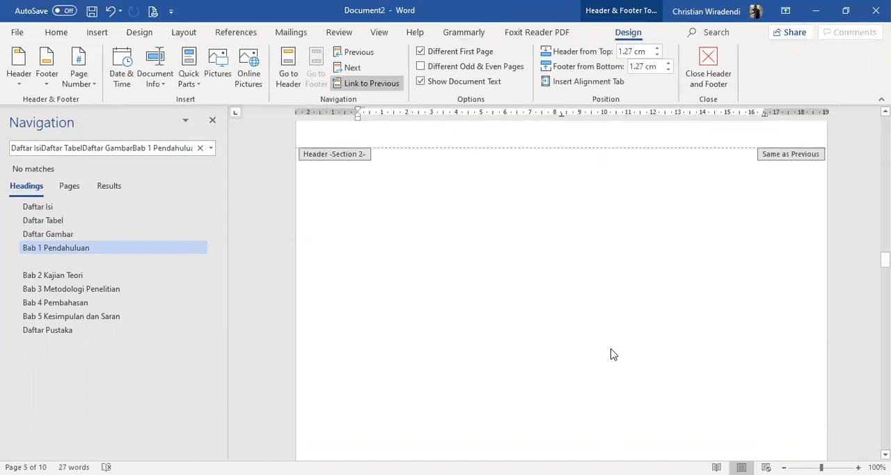
scroll(610, 354, "down", 10)
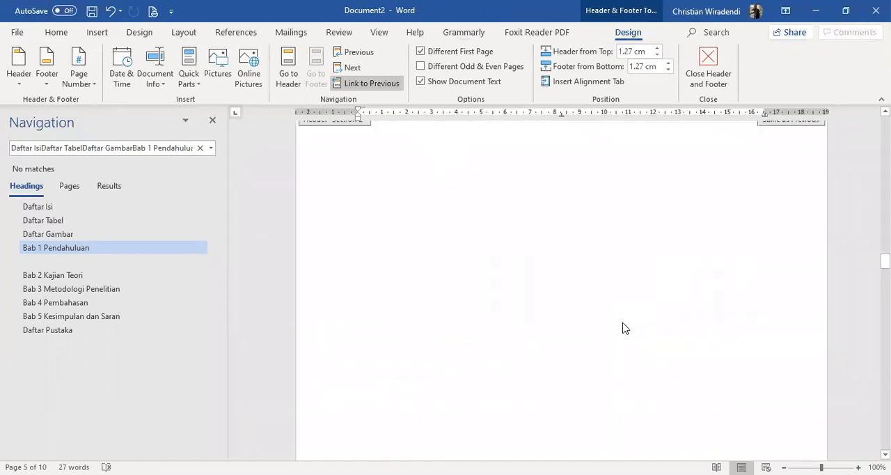
scroll(624, 318, "up", 1)
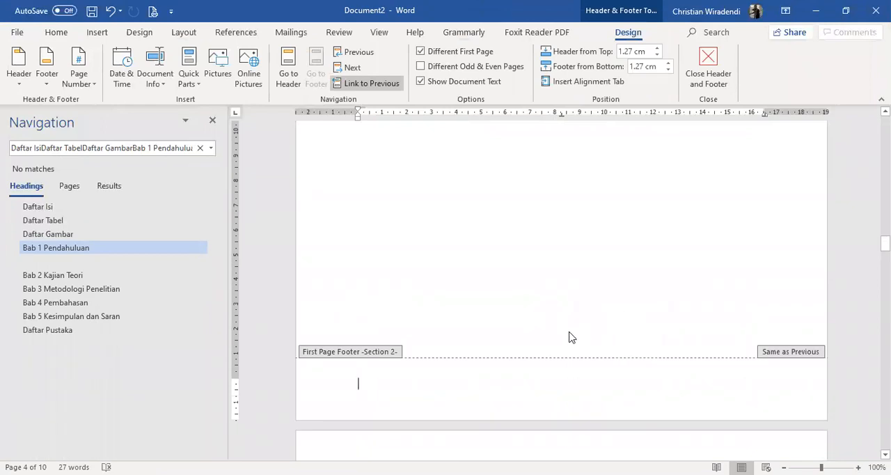
left_click(77, 83)
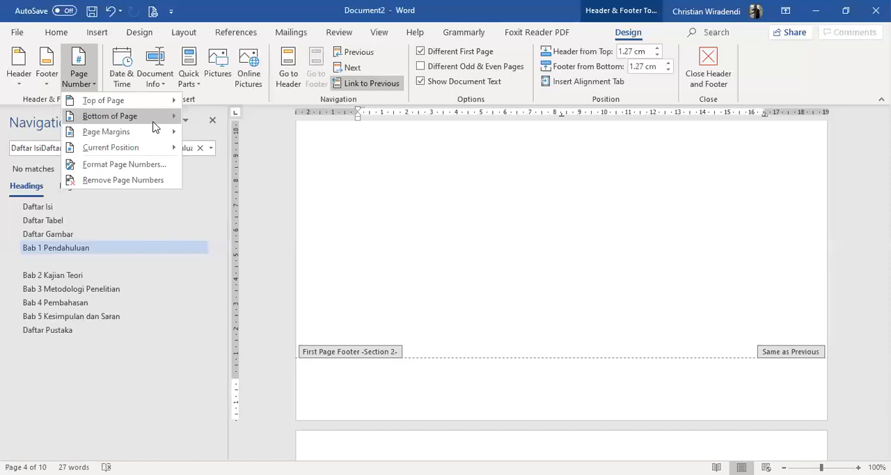
left_click(324, 217)
Remove the centred page number from the footer of the second Bab 1 page
scroll(642, 262, "down", 5)
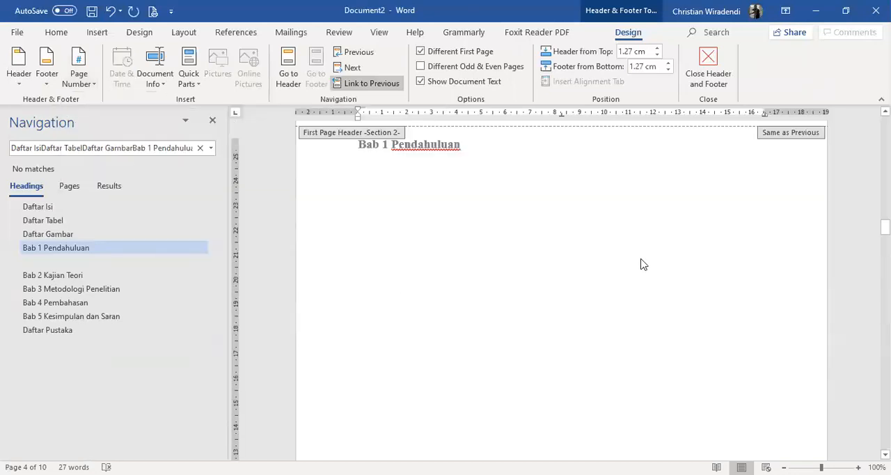
scroll(668, 255, "down", 10)
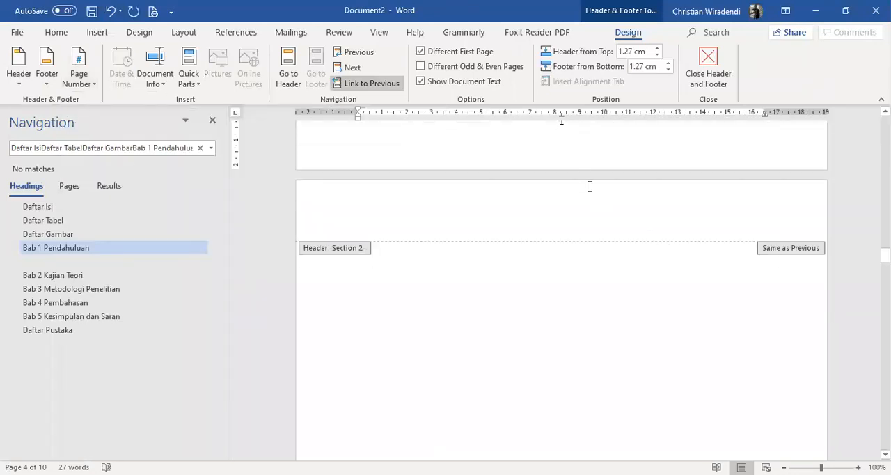
scroll(614, 263, "down", 2)
scroll(615, 263, "down", 8)
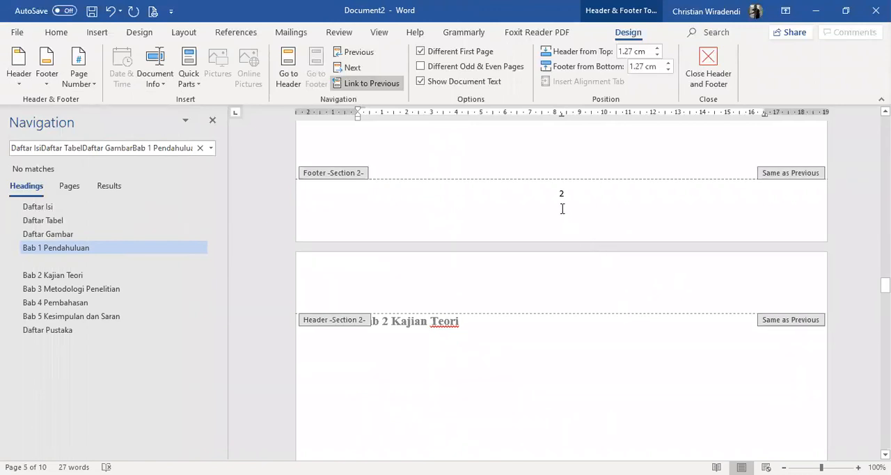
left_click(565, 196)
double_click(563, 194)
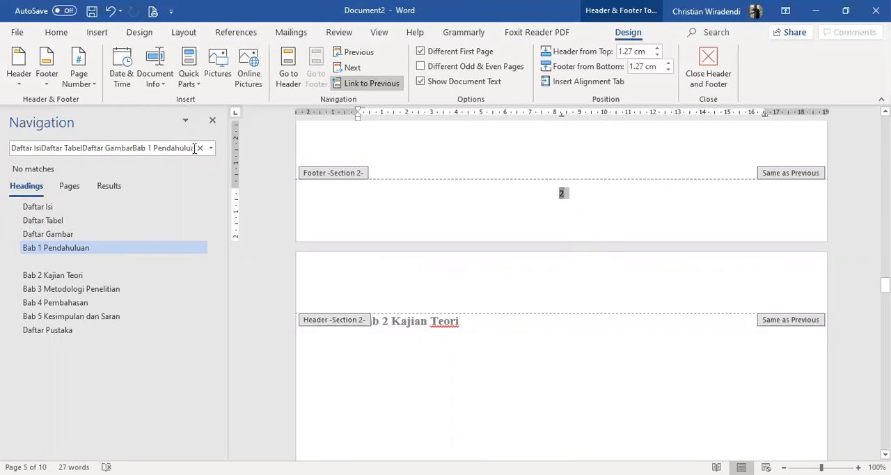
left_click(75, 83)
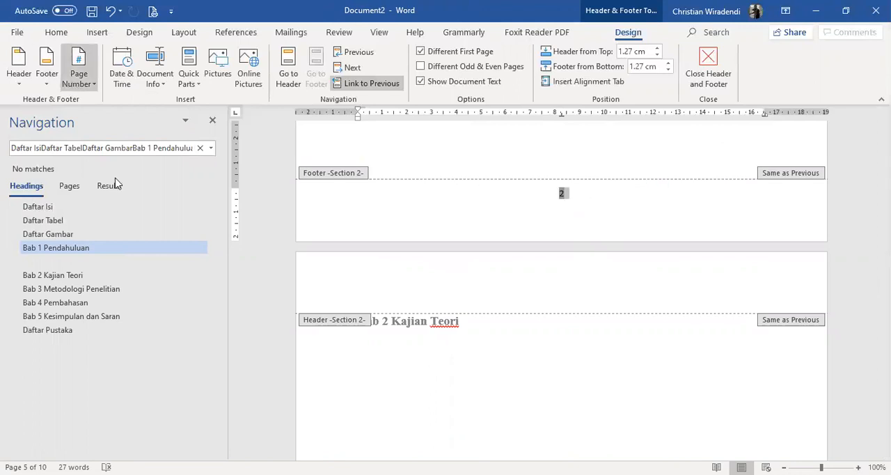
left_click(119, 182)
Insert a top-of-page number in the Plain Number 3 style in the header of the second Bab 1 page
scroll(759, 260, "up", 4)
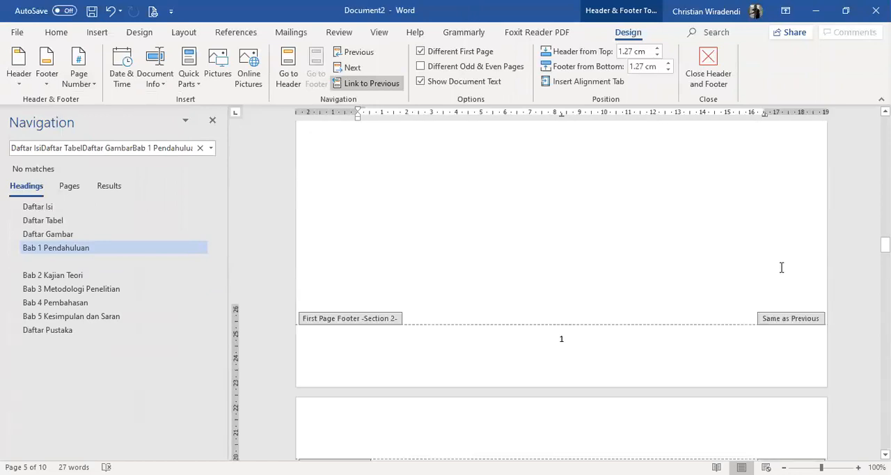
scroll(781, 269, "down", 3)
double_click(745, 328)
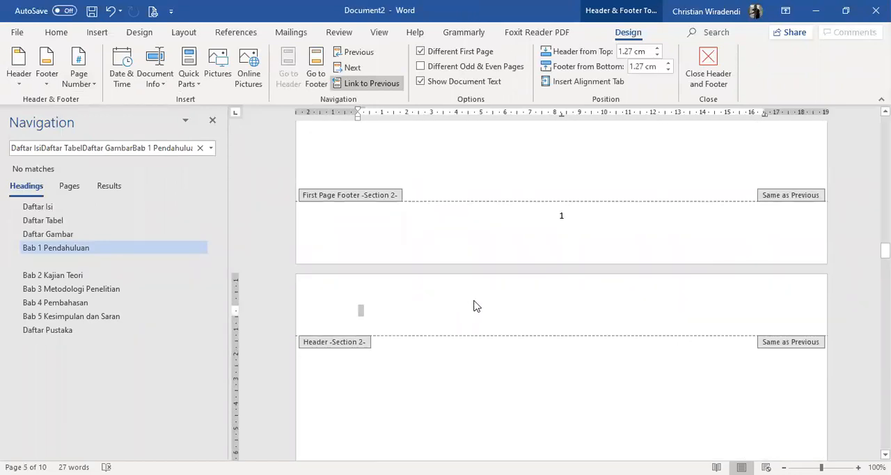
left_click(80, 77)
mouse_move(105, 101)
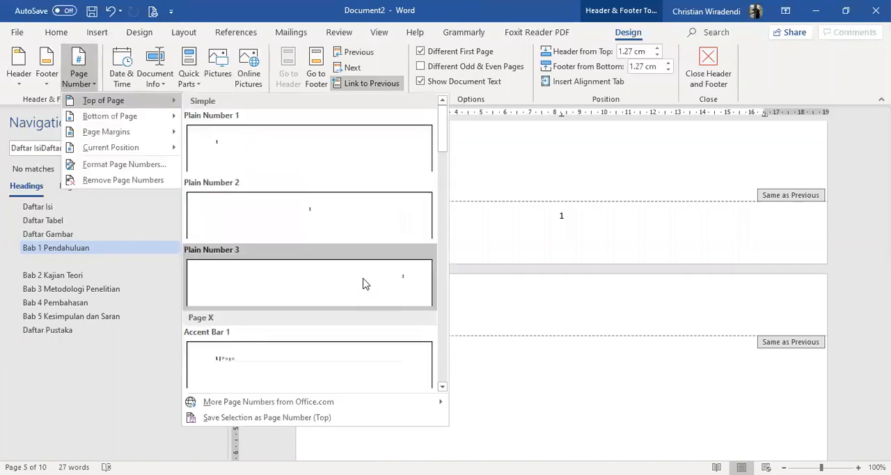
left_click(365, 283)
scroll(766, 289, "up", 10)
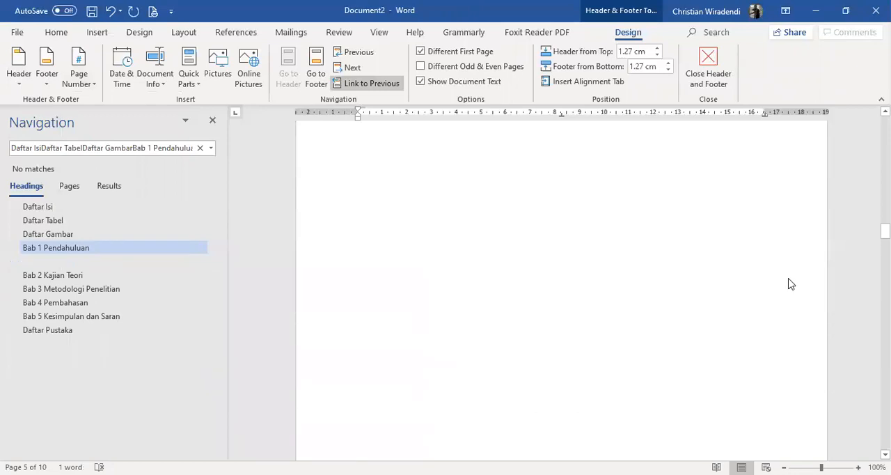
scroll(791, 283, "down", 15)
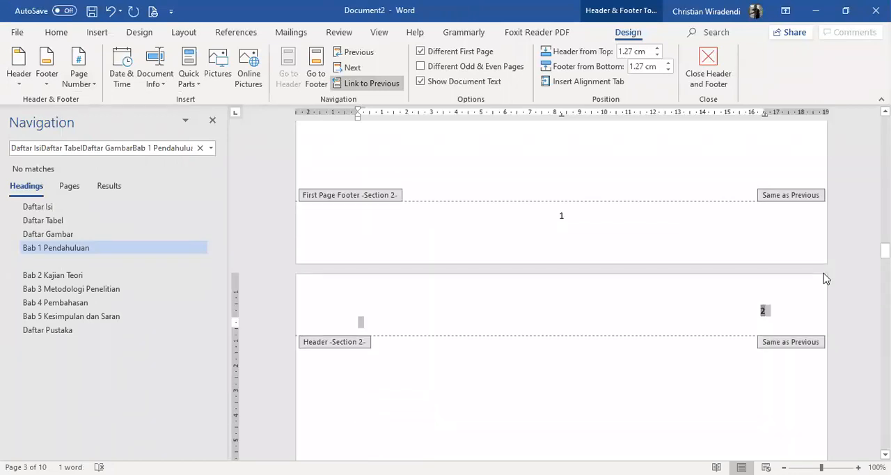
scroll(834, 273, "down", 8)
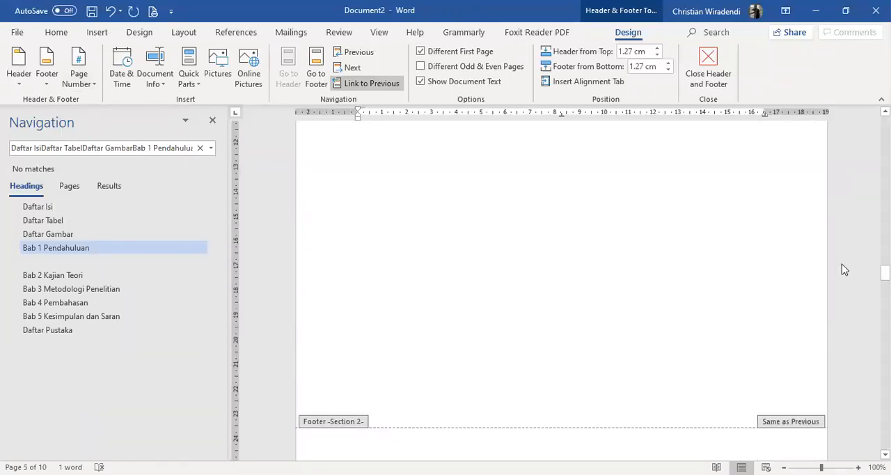
scroll(696, 272, "up", 5)
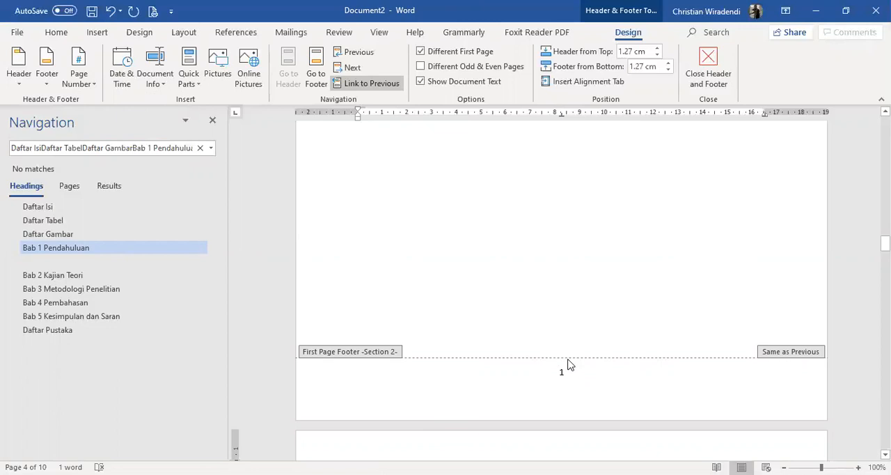
scroll(646, 397, "down", 4)
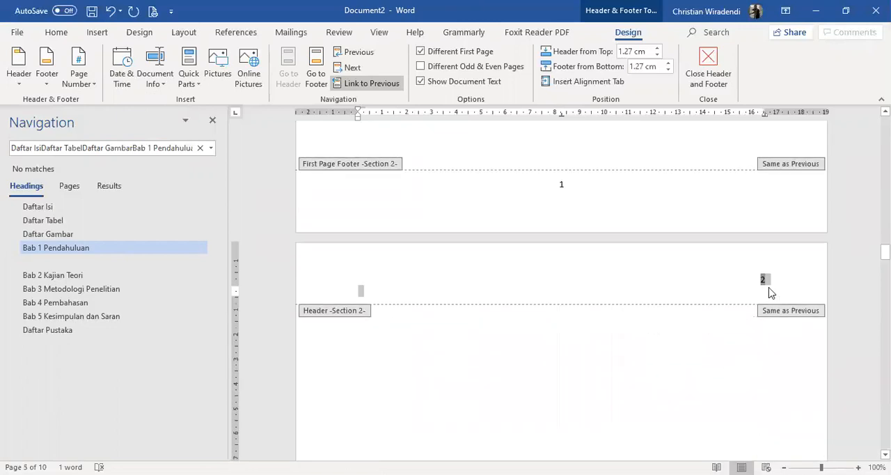
key("Delete")
key("ctrl+z")
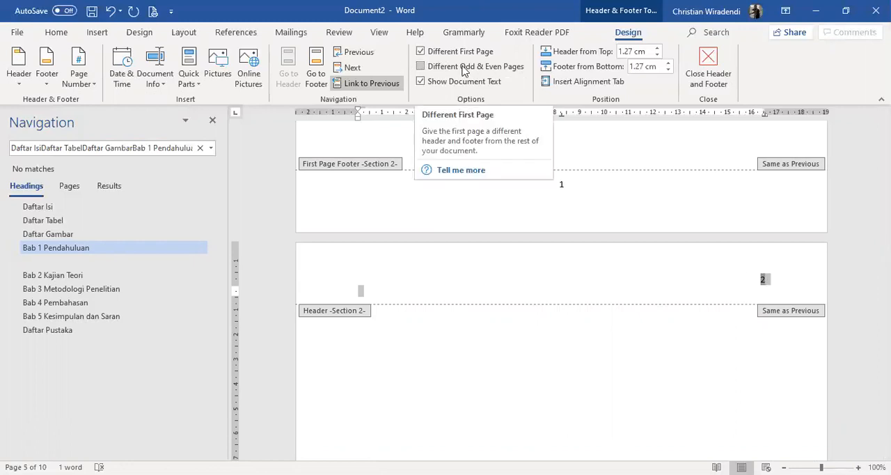
Leave header editing and insert a Next Page section break directly before the Bab 2 Kajian Teori heading
scroll(633, 332, "down", 15)
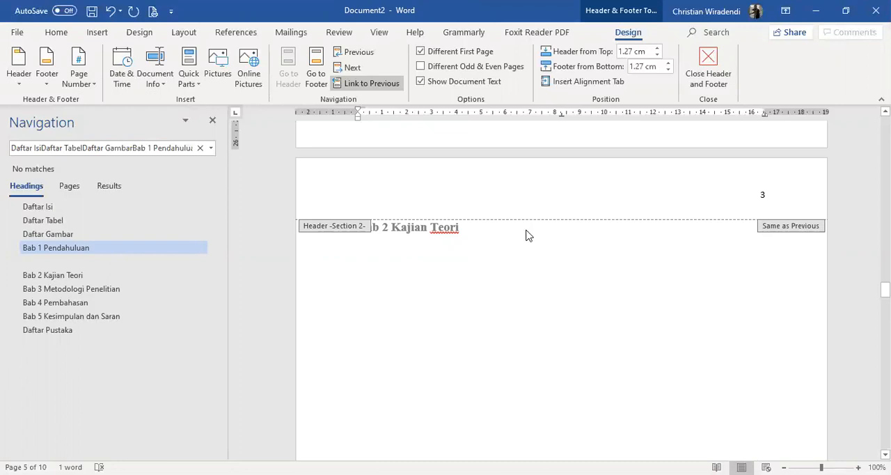
scroll(530, 235, "up", 3)
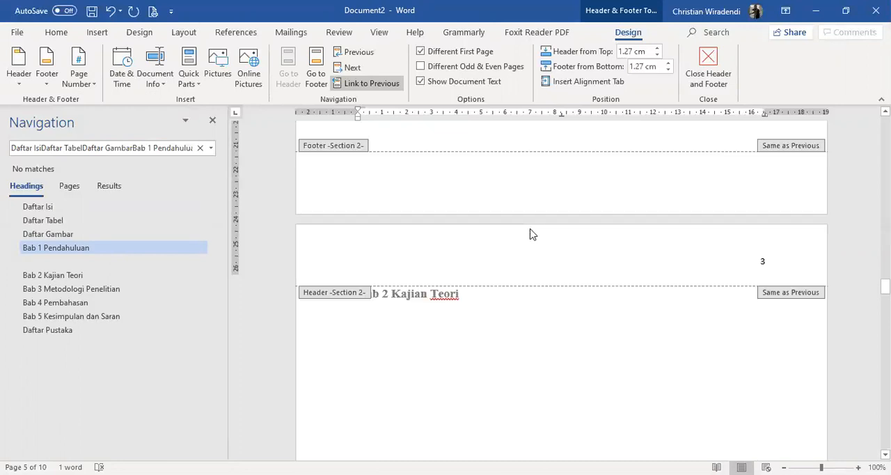
double_click(493, 395)
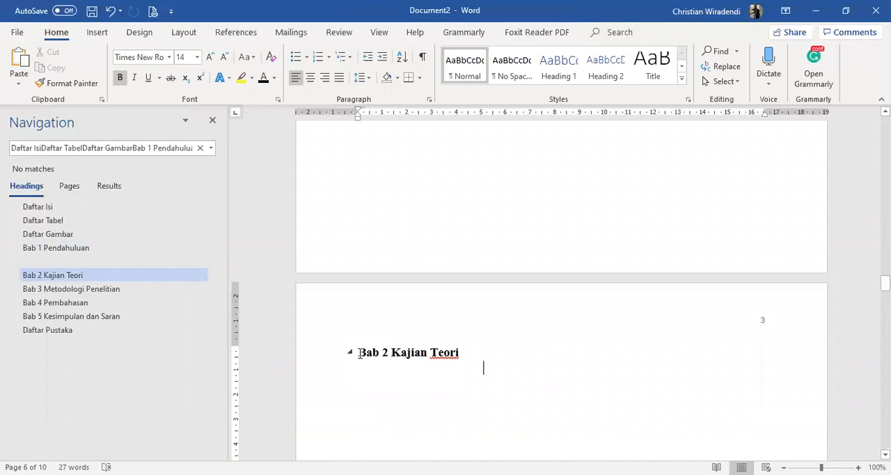
left_click(359, 353)
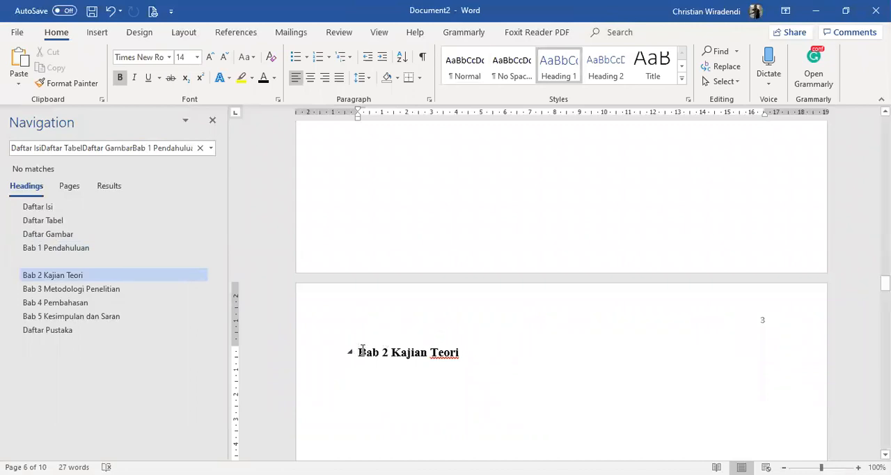
left_click(186, 32)
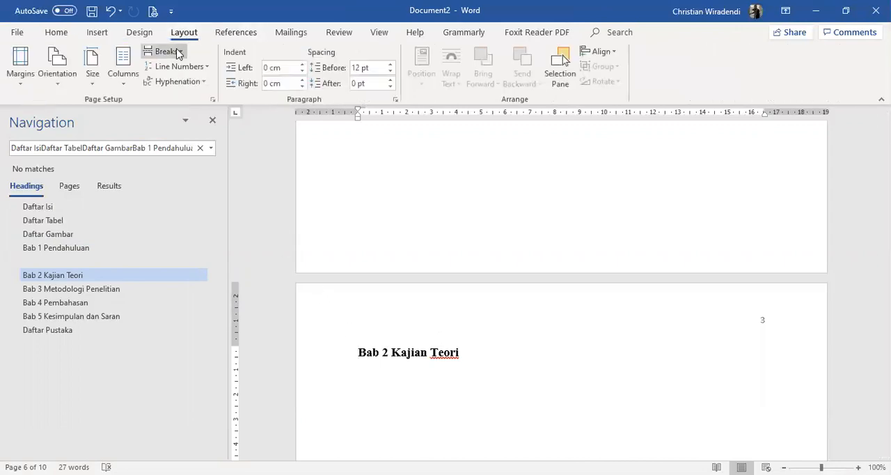
left_click(176, 53)
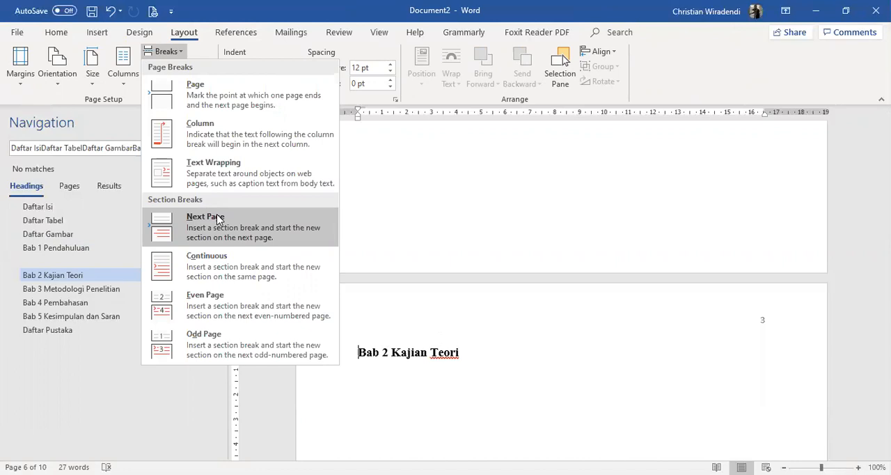
left_click(218, 218)
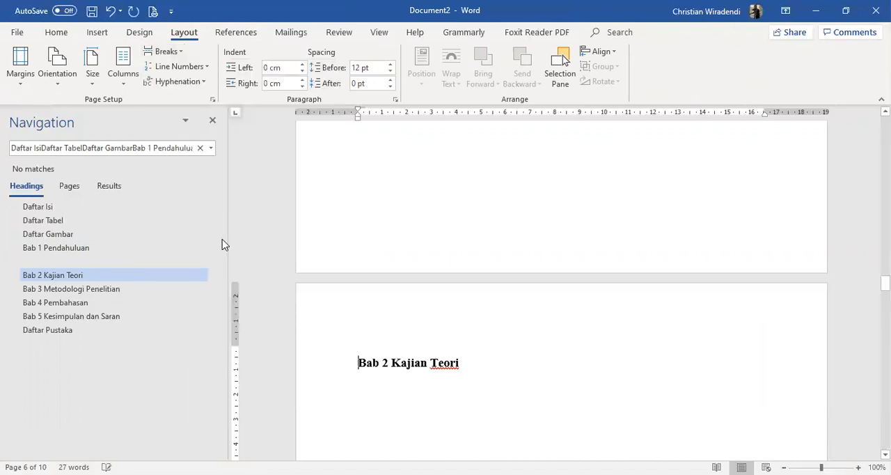
Review the page number positions on both Bab 1 pages and the Bab 2 Kajian Teori page
scroll(576, 329, "up", 3)
scroll(578, 354, "down", 3)
scroll(555, 352, "down", 3)
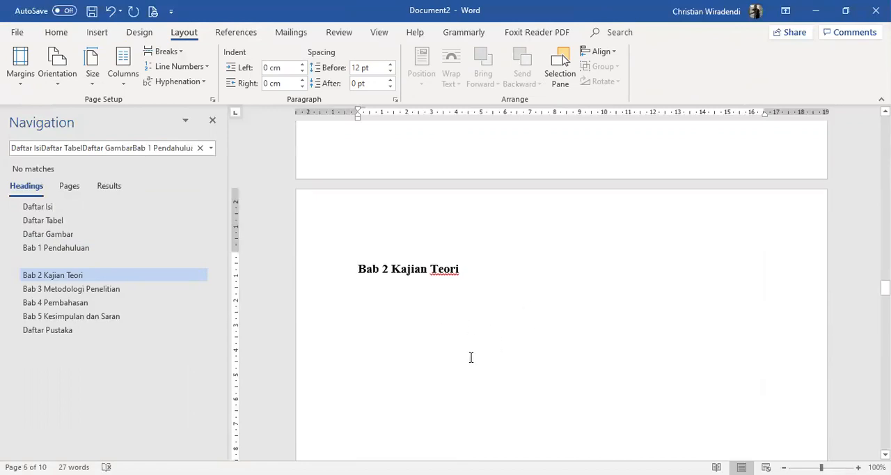
scroll(556, 336, "up", 15)
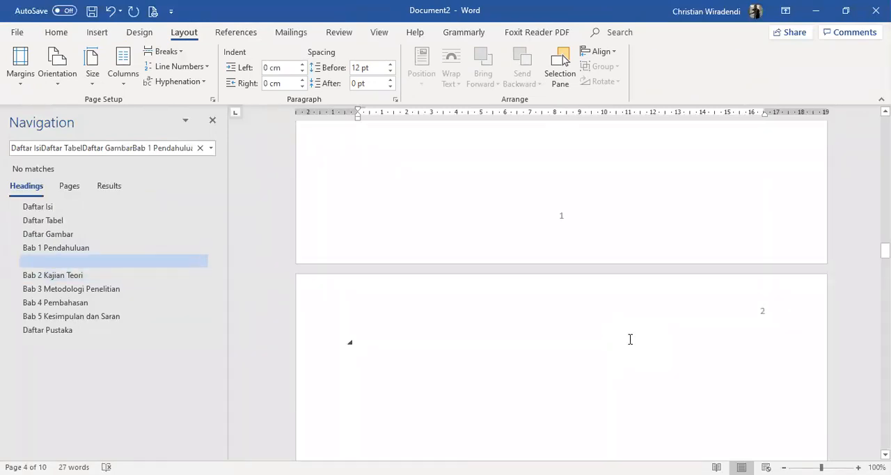
scroll(630, 339, "down", 4)
scroll(630, 339, "down", 1)
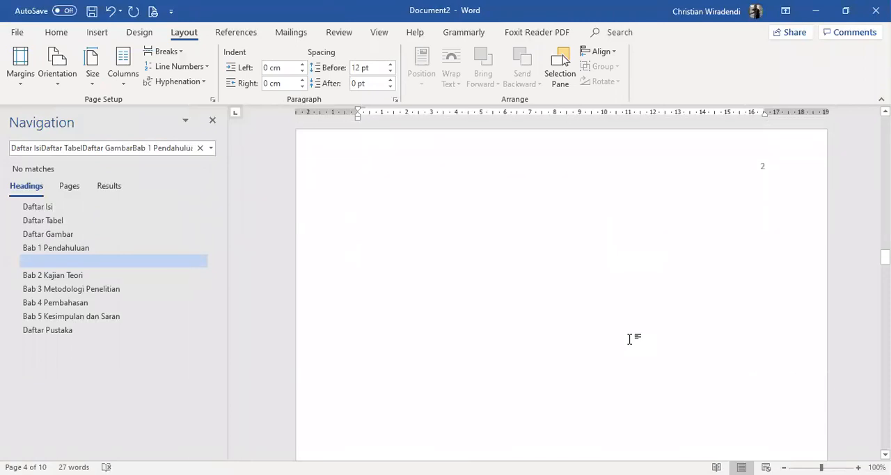
scroll(744, 259, "down", 3)
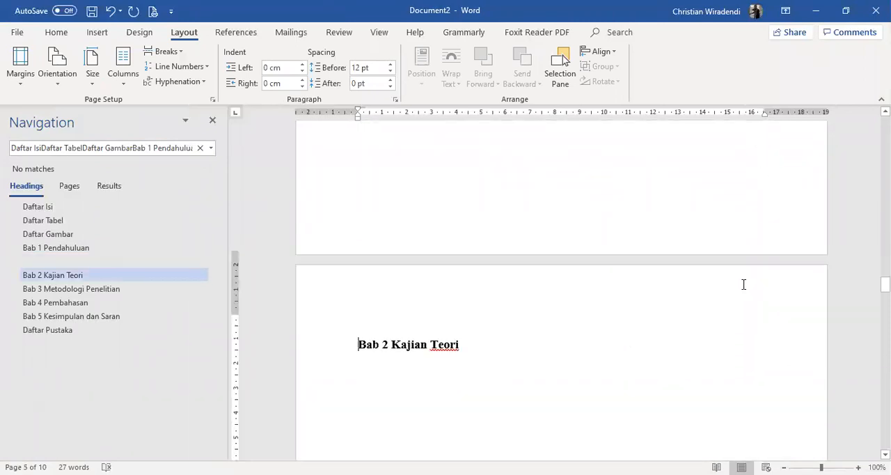
scroll(754, 287, "down", 3)
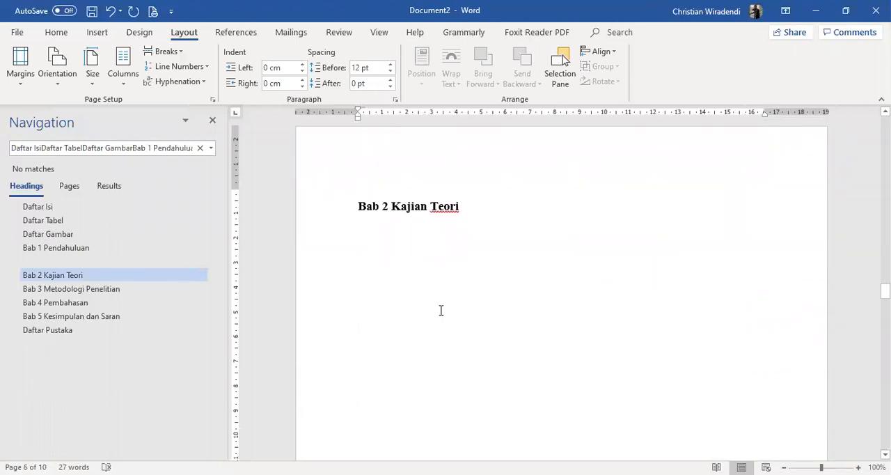
Insert a section break directly before the Bab 3 Metodologi Penelitian heading, as done for Bab 2
scroll(567, 232, "down", 15)
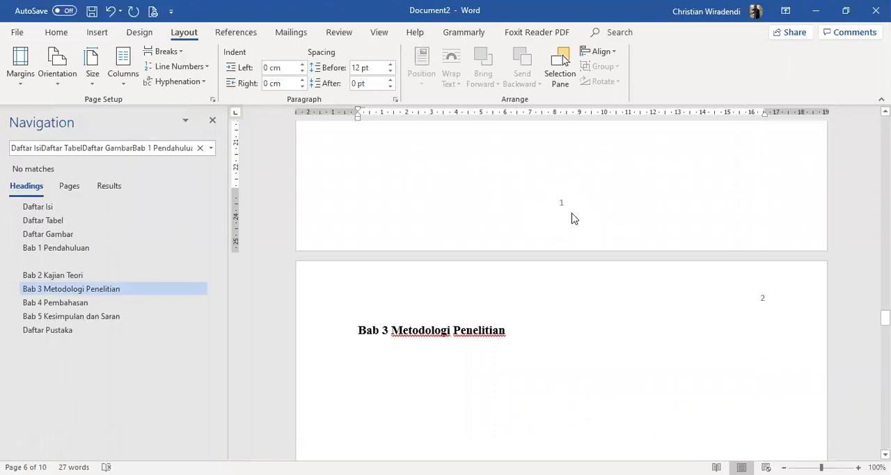
left_click(359, 330)
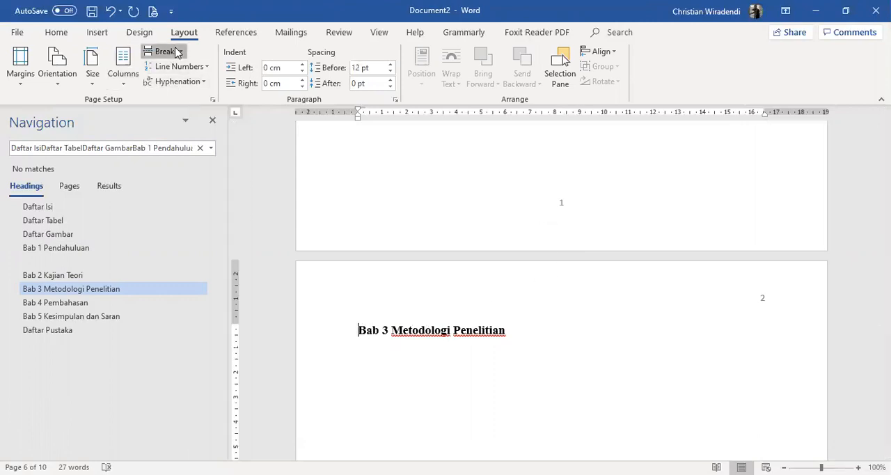
scroll(837, 356, "down", 15)
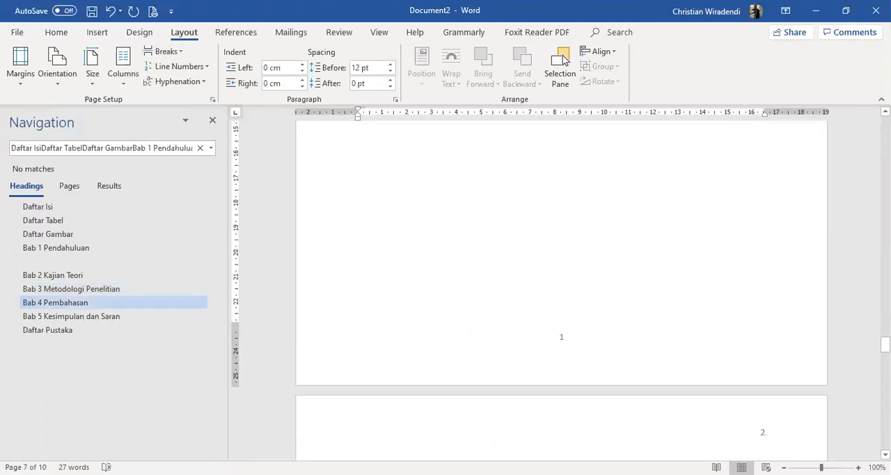
Insert a table of contents in the Automatic Table 1 style directly below the Daftar Isi heading
left_click_drag(885, 345, 885, 117)
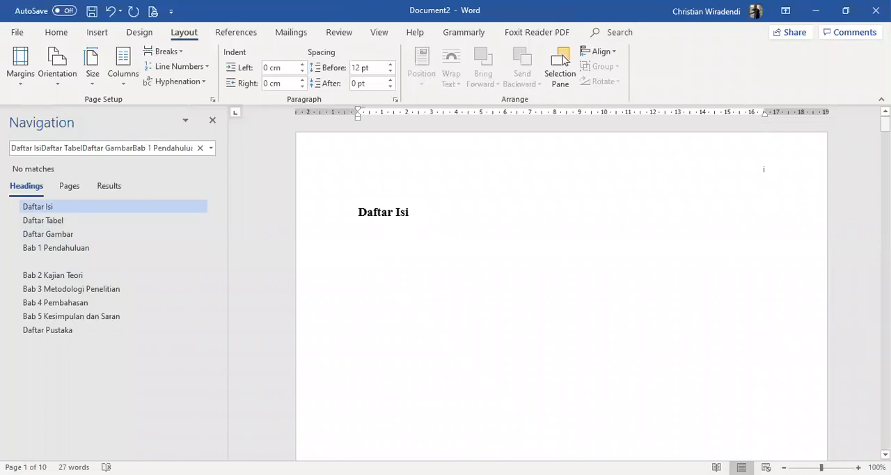
scroll(781, 281, "down", 10)
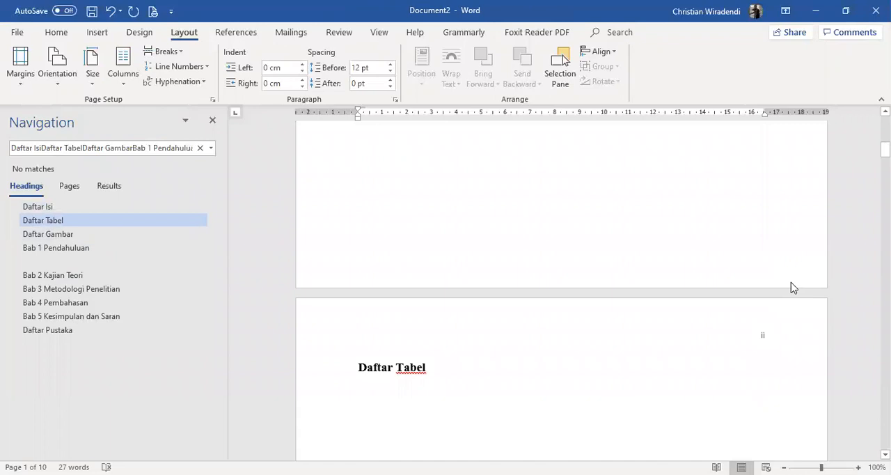
scroll(794, 284, "down", 10)
scroll(822, 284, "down", 10)
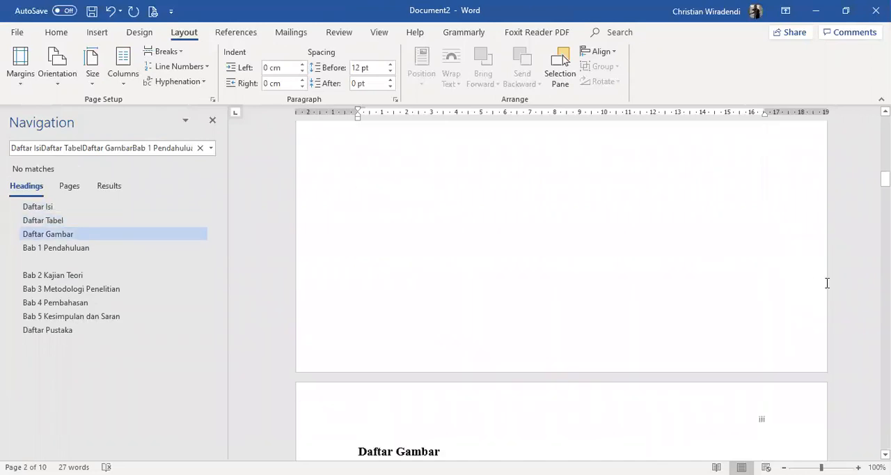
scroll(830, 283, "up", 15)
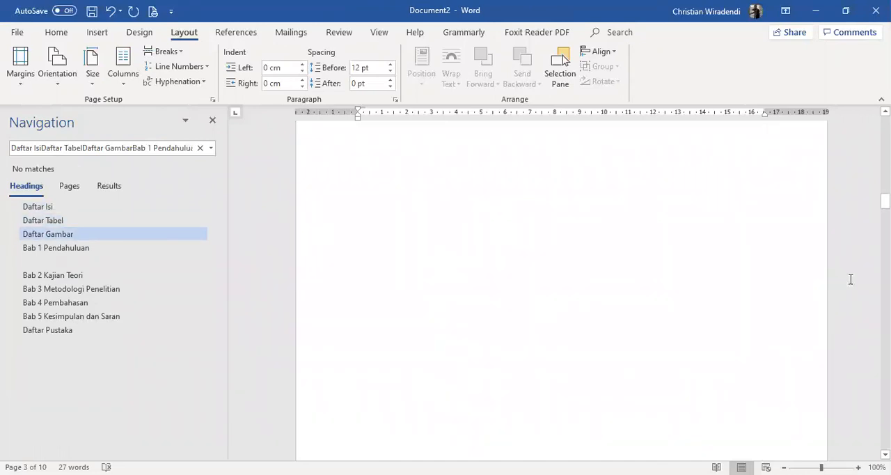
scroll(721, 277, "up", 12)
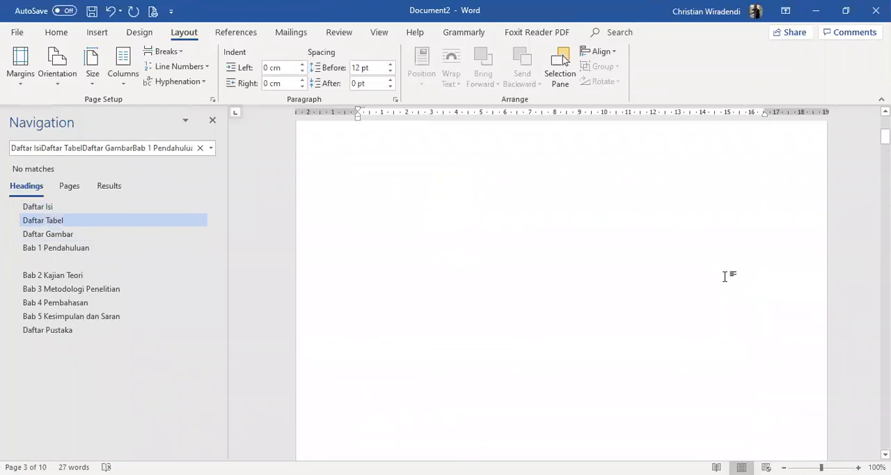
left_click(374, 253)
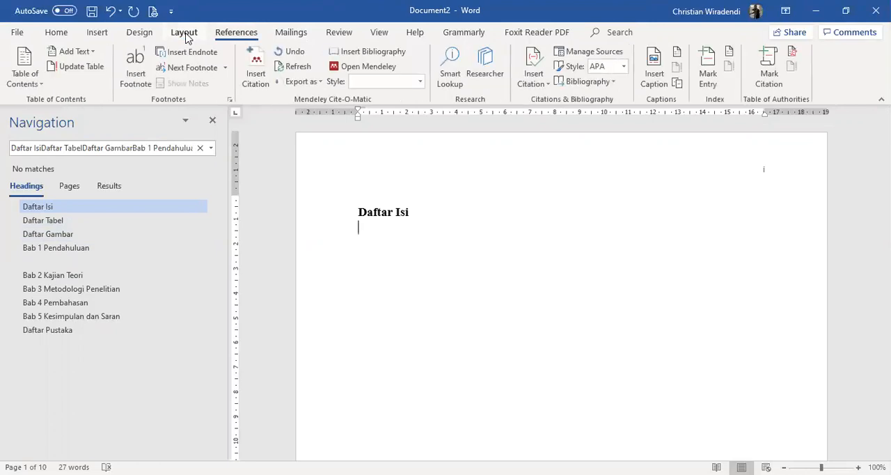
left_click(26, 76)
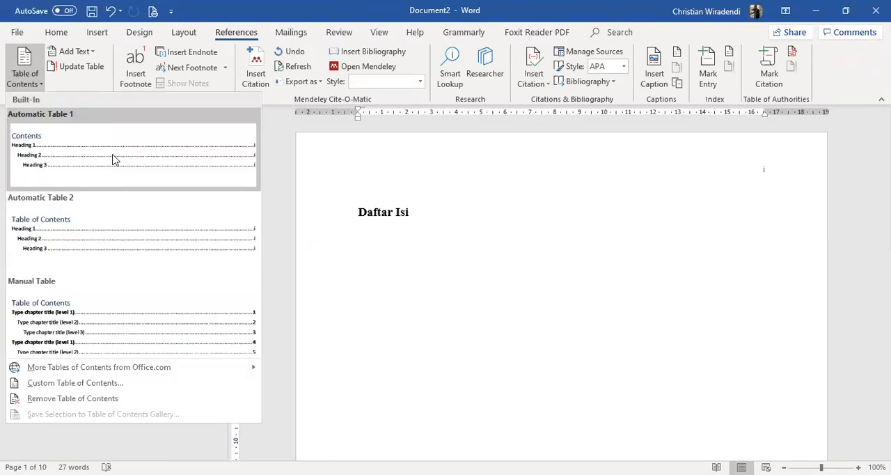
left_click(114, 159)
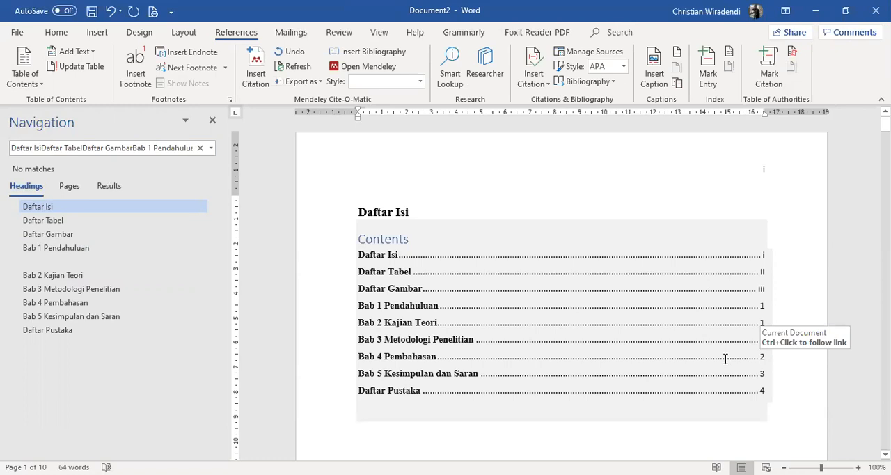
Compare the table of contents entries with the page numbers on the front matter and Bab 1 pages
scroll(725, 359, "down", 10)
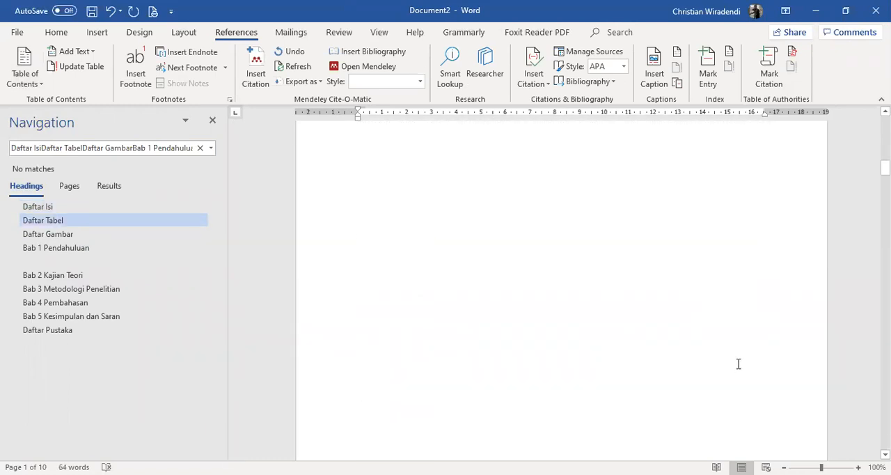
scroll(739, 363, "down", 15)
scroll(744, 363, "up", 3)
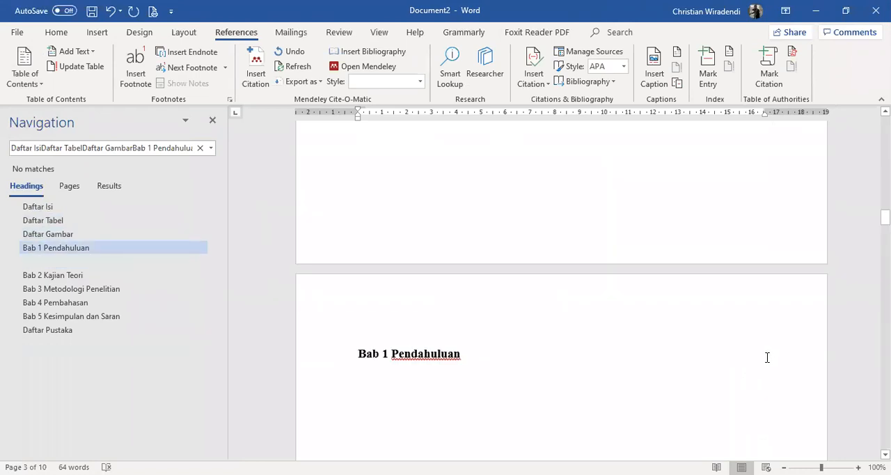
scroll(767, 357, "up", 14)
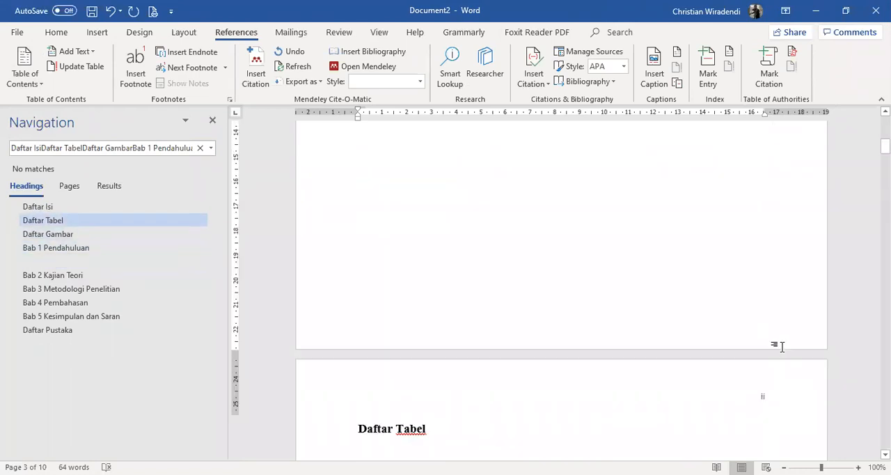
scroll(781, 346, "up", 14)
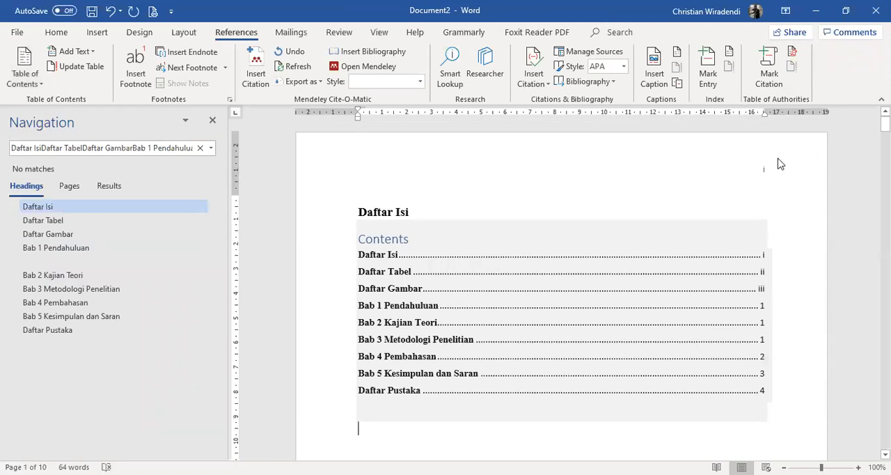
scroll(831, 237, "down", 14)
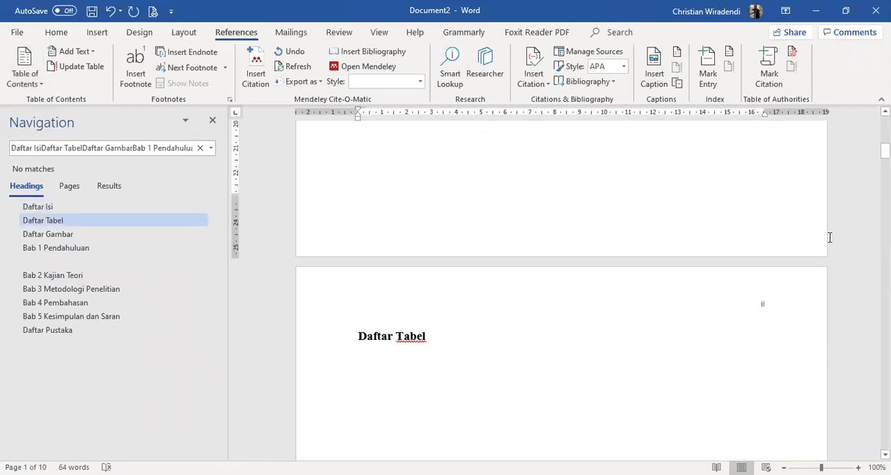
scroll(734, 298, "down", 5)
scroll(749, 289, "up", 4)
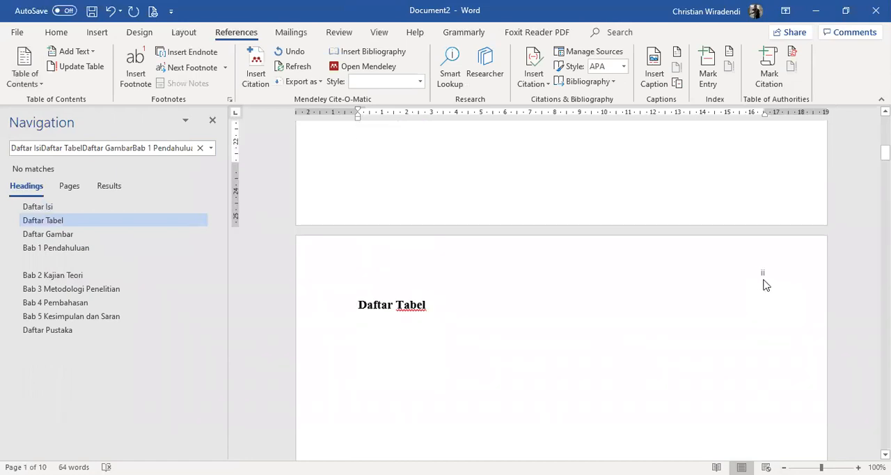
scroll(766, 278, "up", 12)
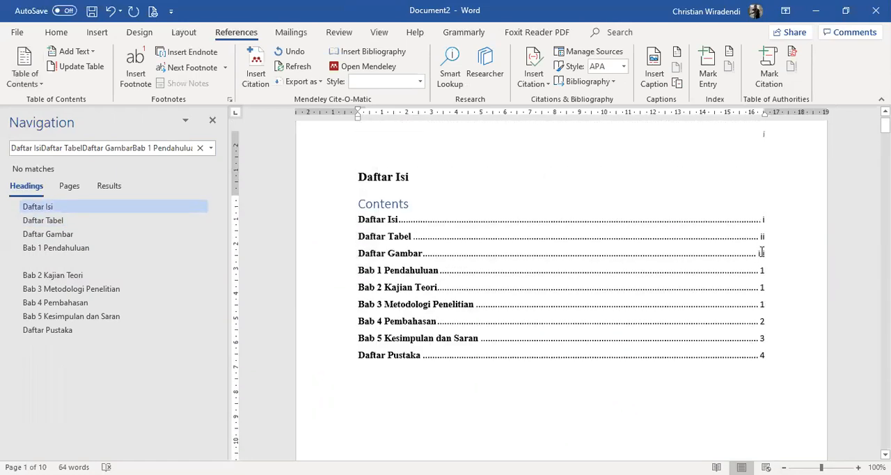
Insert a bottom-of-page number in the Plain Number 2 style in the front matter section's footer
scroll(585, 376, "down", 9)
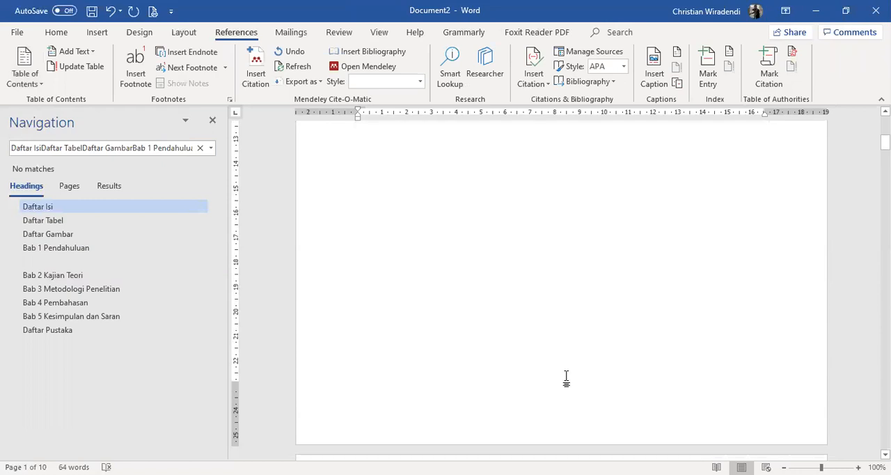
double_click(579, 294)
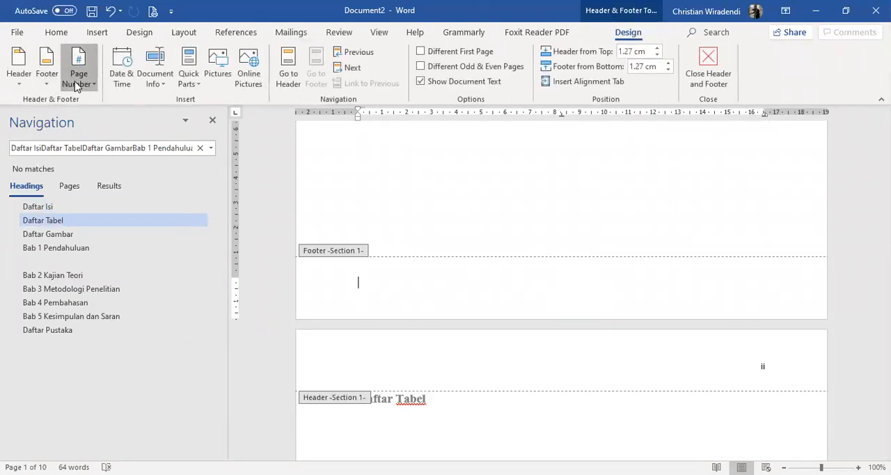
left_click(77, 84)
mouse_move(109, 116)
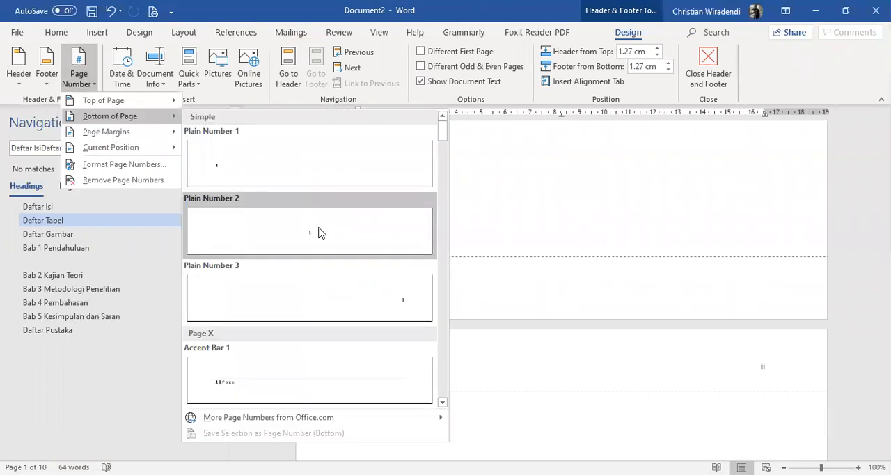
left_click(318, 233)
Remove the page number from the front matter section's header and leave header and footer editing
scroll(738, 284, "up", 8)
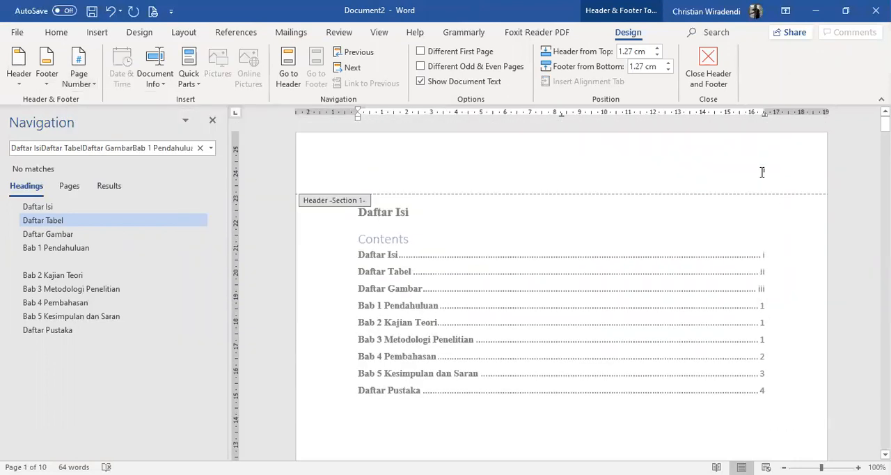
left_click(762, 172)
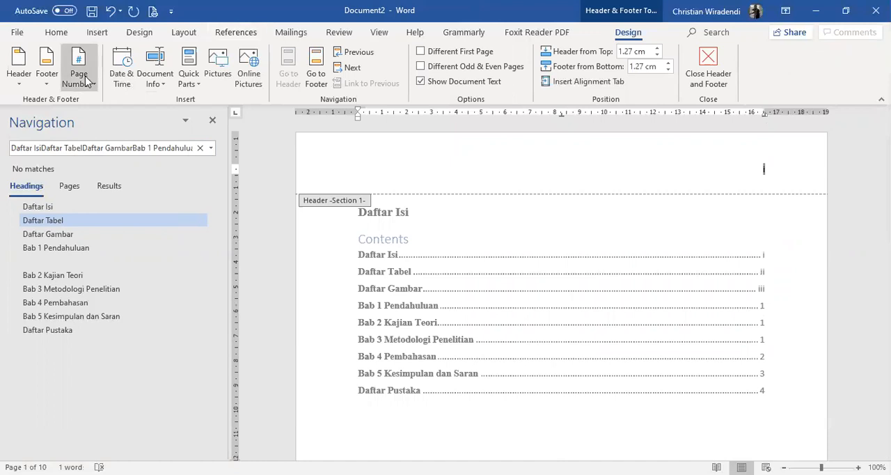
scroll(762, 257, "down", 10)
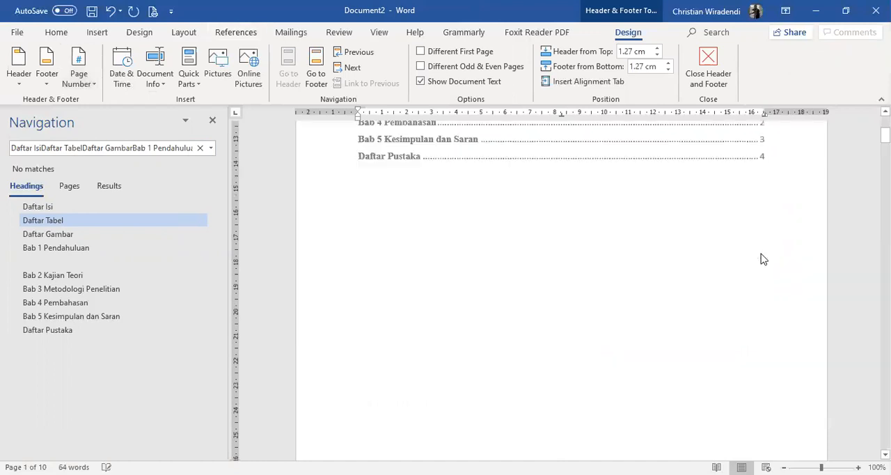
left_click(573, 189)
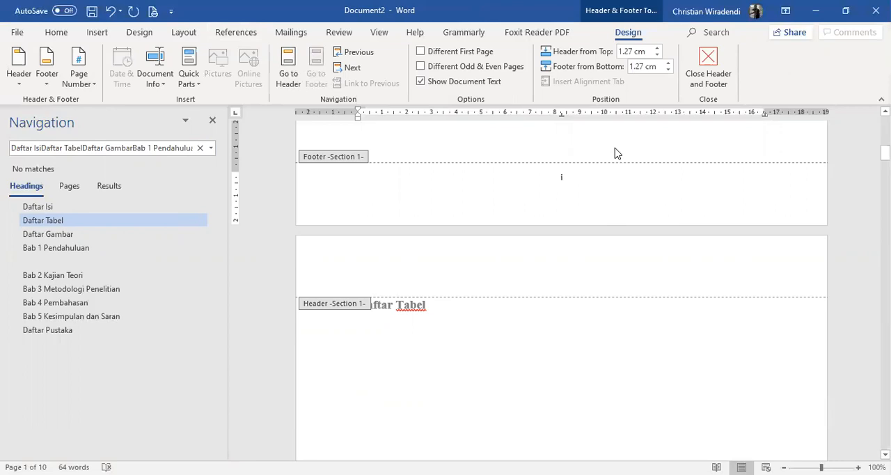
scroll(627, 164, "up", 4)
double_click(806, 288)
Review the page number positions from the Daftar Isi page through the Bab 1 pages
scroll(753, 266, "down", 11)
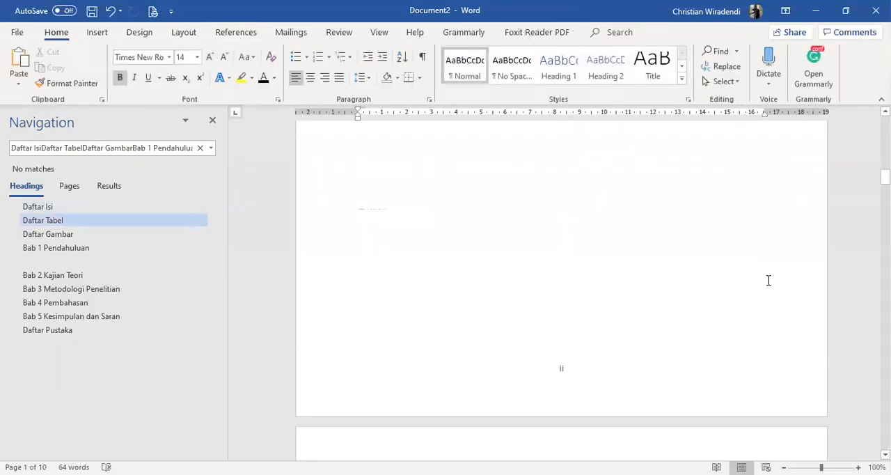
scroll(769, 280, "down", 20)
scroll(815, 270, "down", 10)
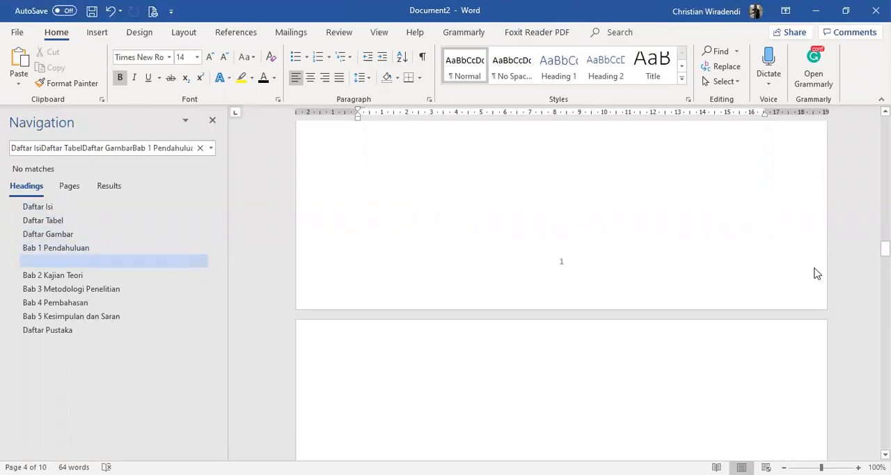
scroll(817, 274, "up", 8)
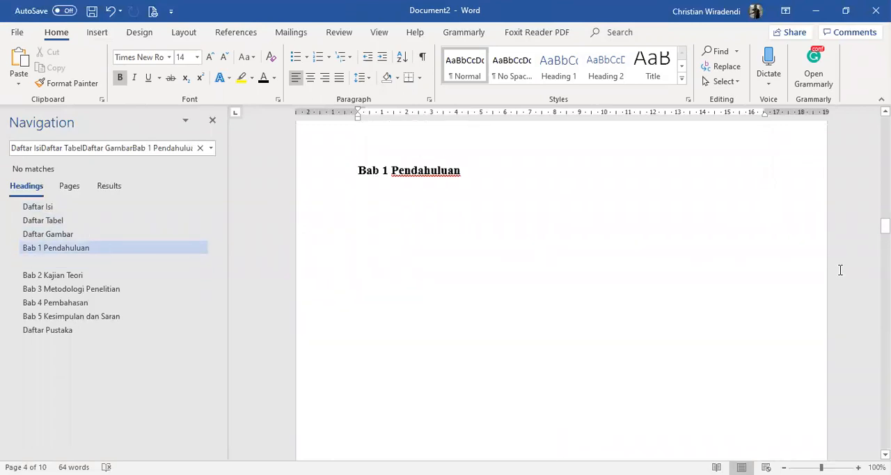
scroll(841, 274, "up", 5)
scroll(861, 277, "down", 4)
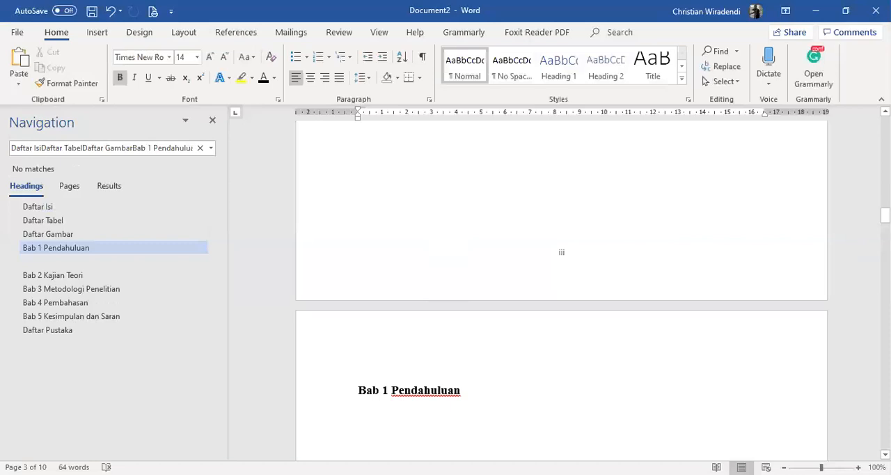
scroll(861, 253, "up", 5)
scroll(561, 282, "up", 10)
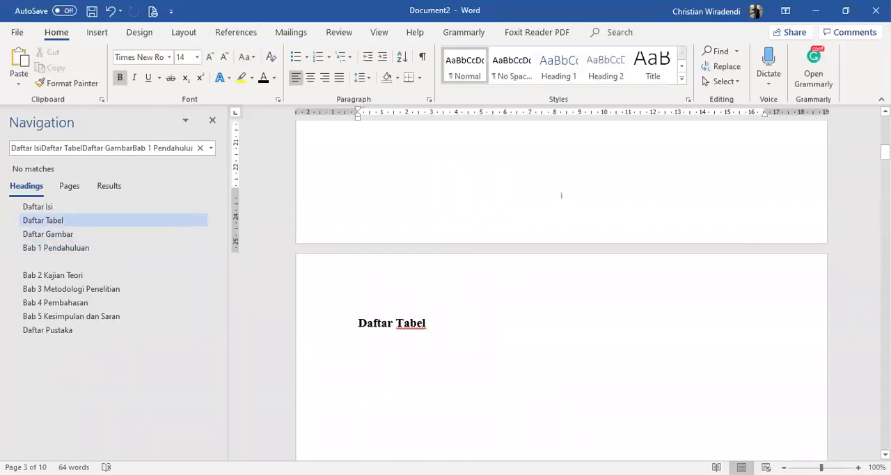
scroll(562, 202, "up", 10)
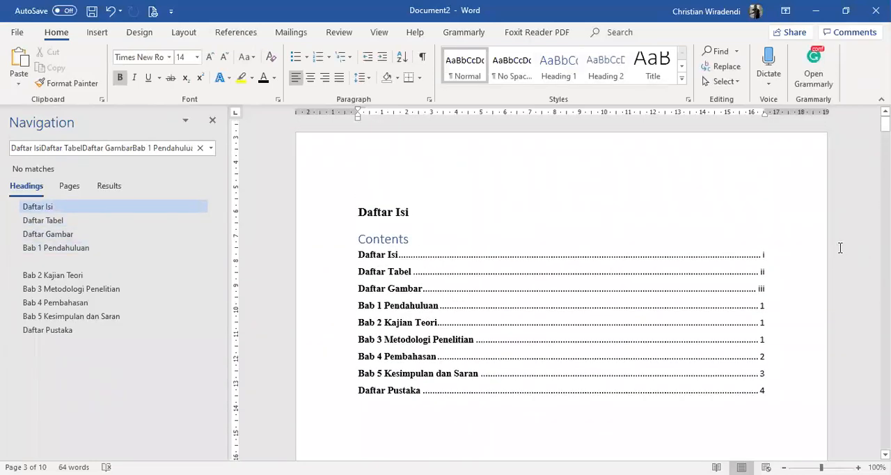
Add the line "1.1 Latar Belakang Masalah" directly below the Bab 1 Pendahuluan heading
scroll(616, 317, "down", 15)
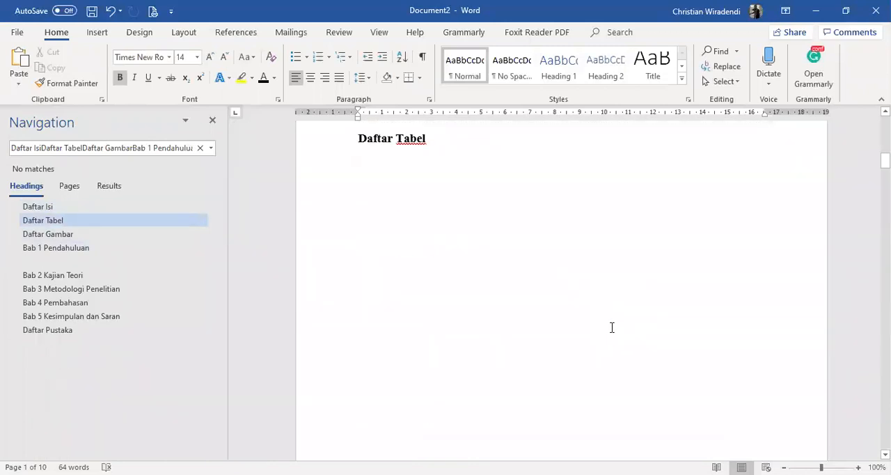
scroll(580, 308, "down", 6)
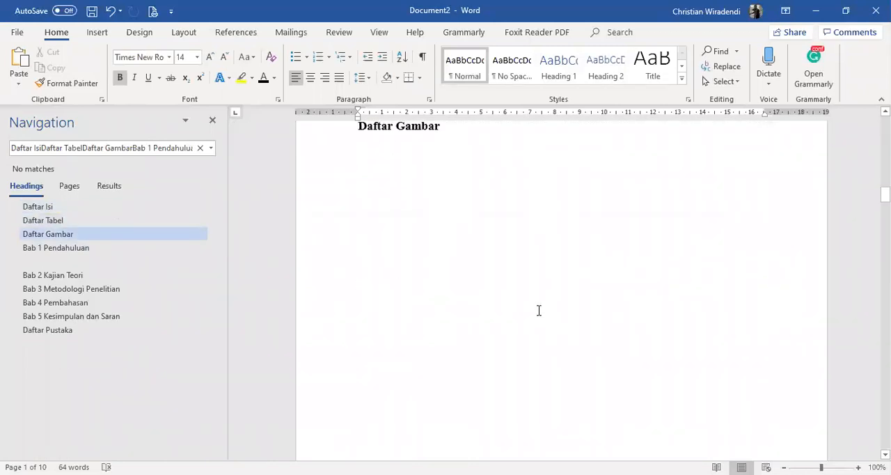
scroll(538, 311, "down", 5)
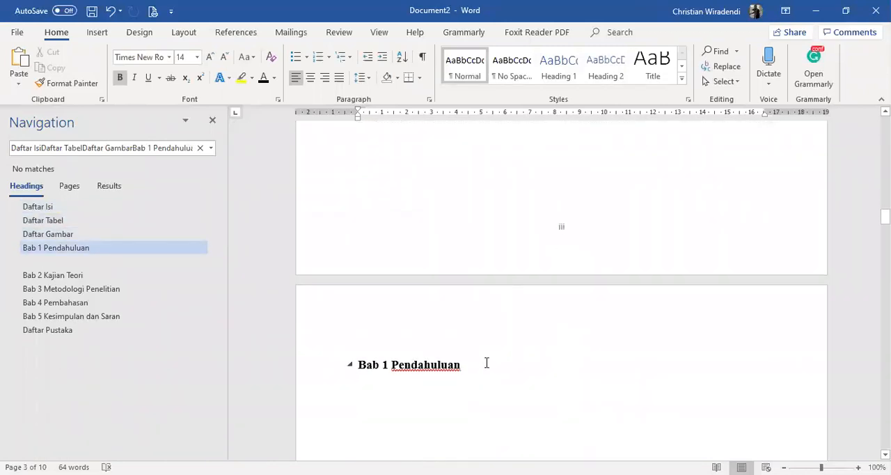
left_click(486, 362)
key("Return")
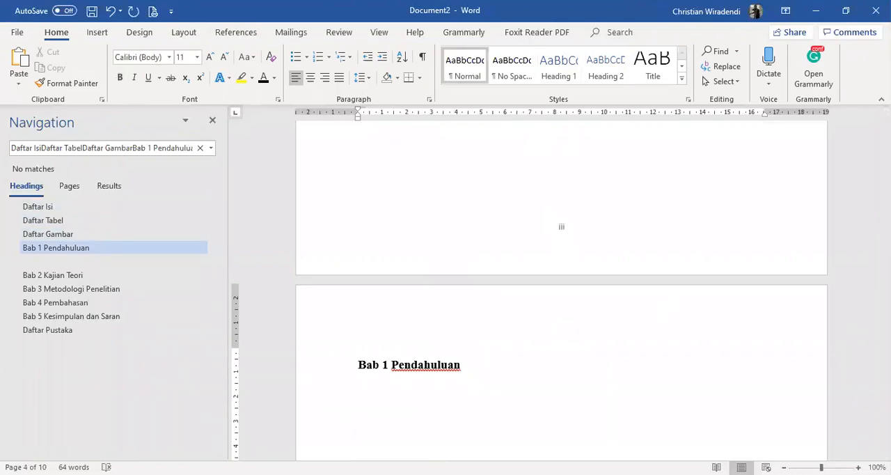
type("1.1 Latar Belakang Masalah")
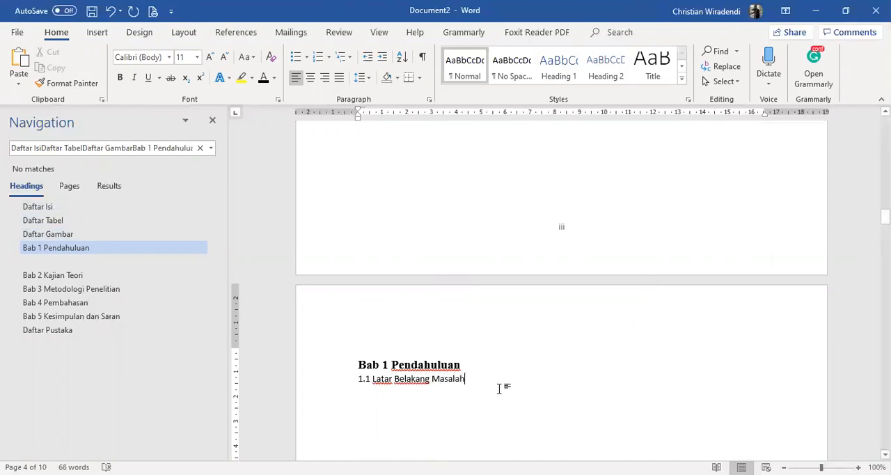
Apply the Heading 1 style to the 1.1 Latar Belakang Masalah line
left_click_drag(465, 381, 330, 385)
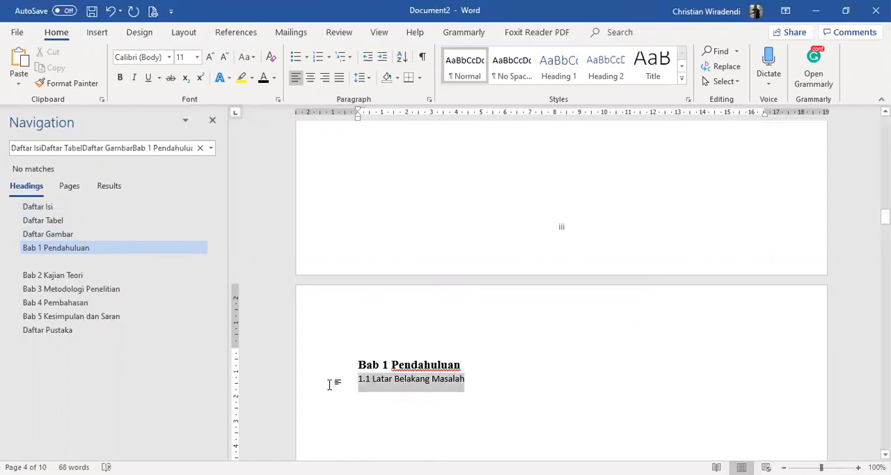
left_click(557, 69)
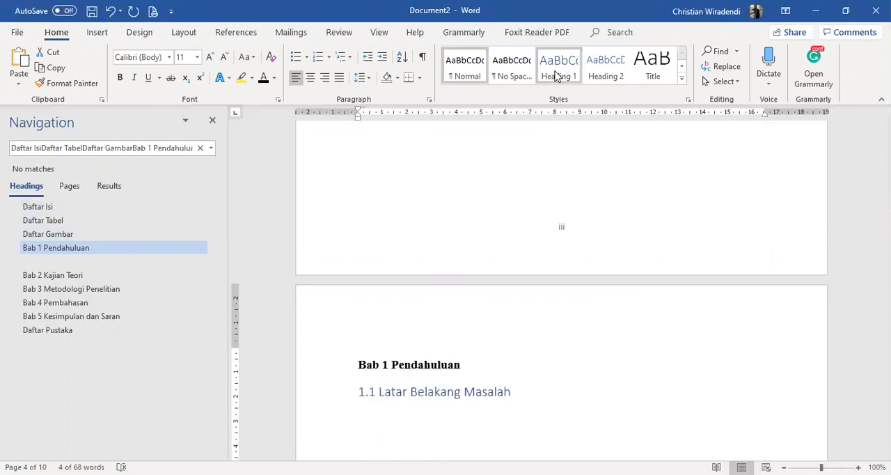
Apply the Heading 2 style to the 1.1 Latar Belakang Masalah line and set its font to Times New Roman
left_click(623, 75)
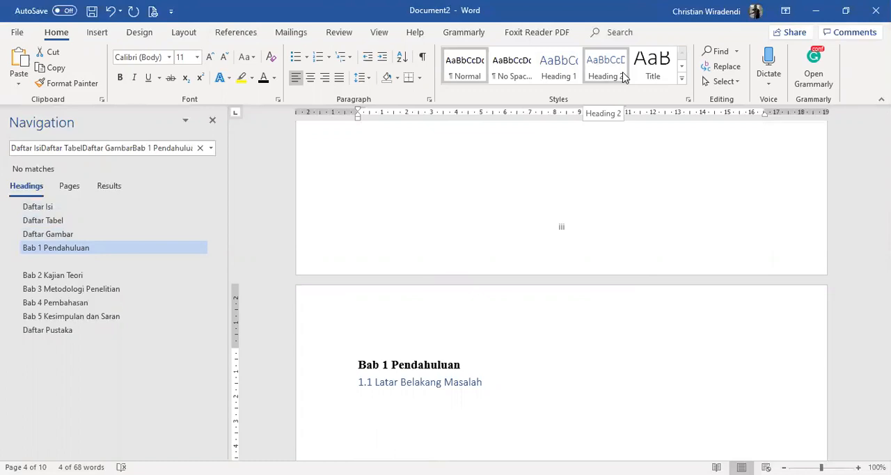
left_click(623, 75)
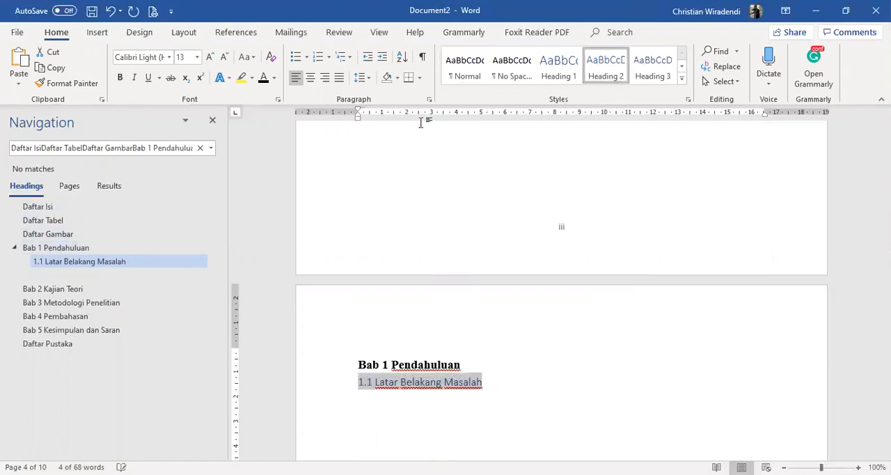
left_click(163, 60)
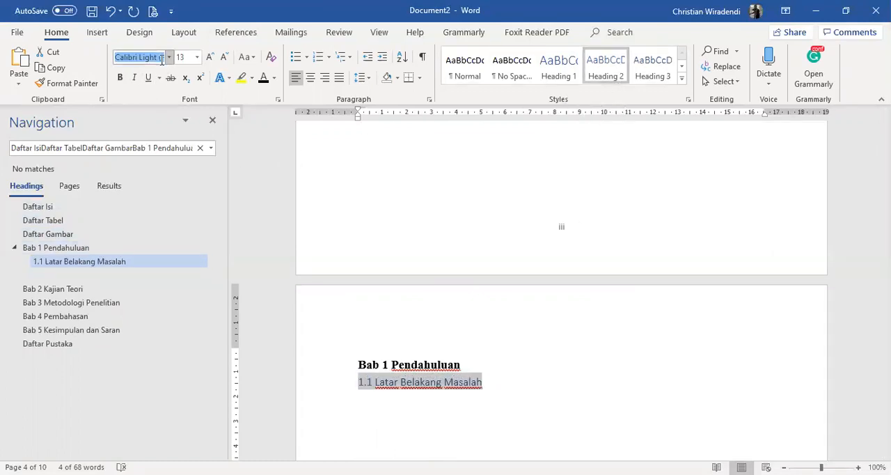
type("Times New Ro")
key("Return")
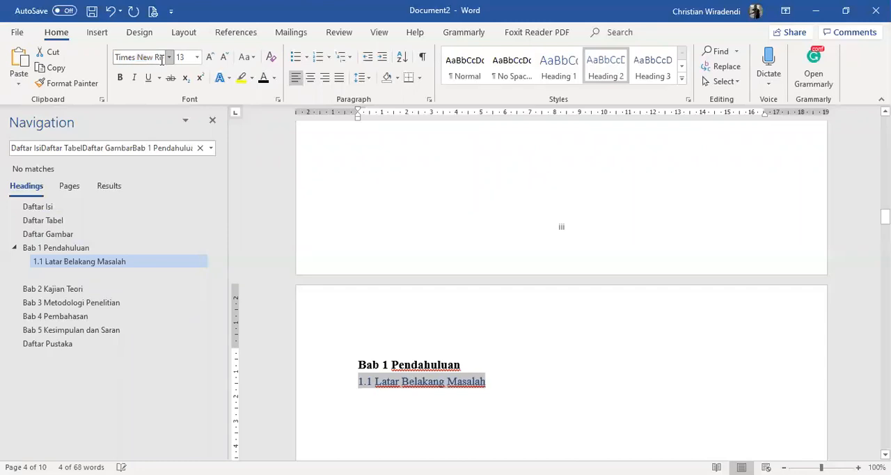
Update the entire table of contents on the Daftar Isi page to include the 1.1 Latar Belakang Masalah subheading
scroll(776, 358, "up", 2)
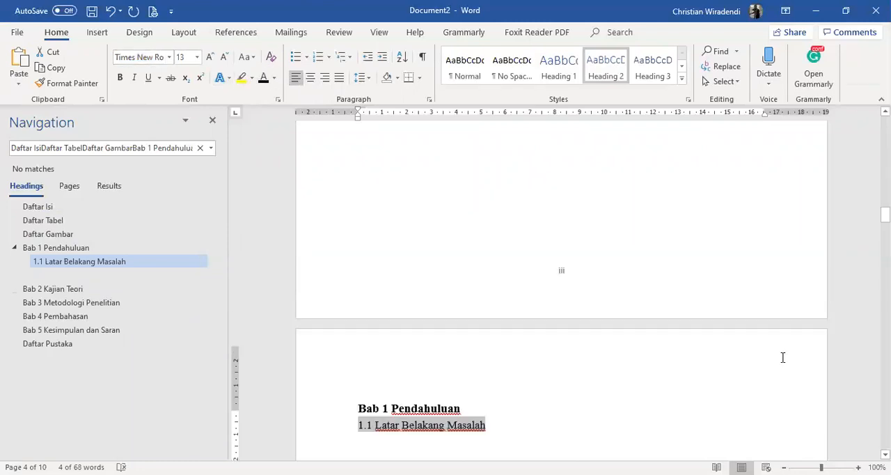
scroll(730, 300, "up", 15)
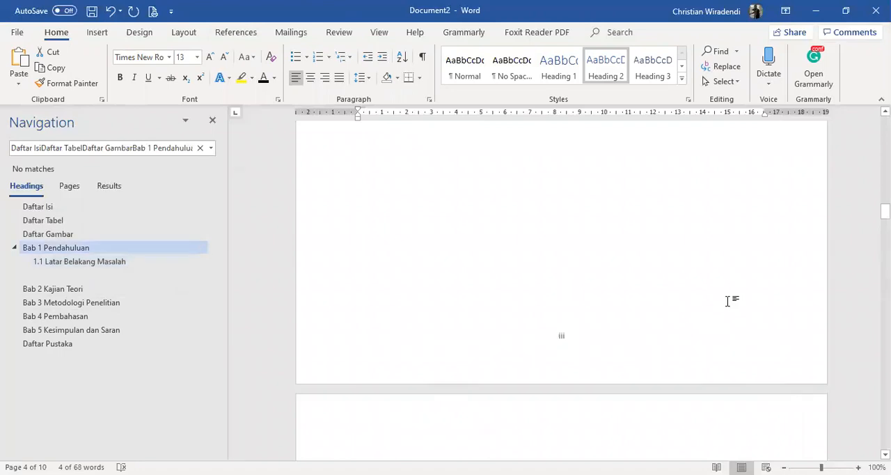
scroll(767, 273, "up", 5)
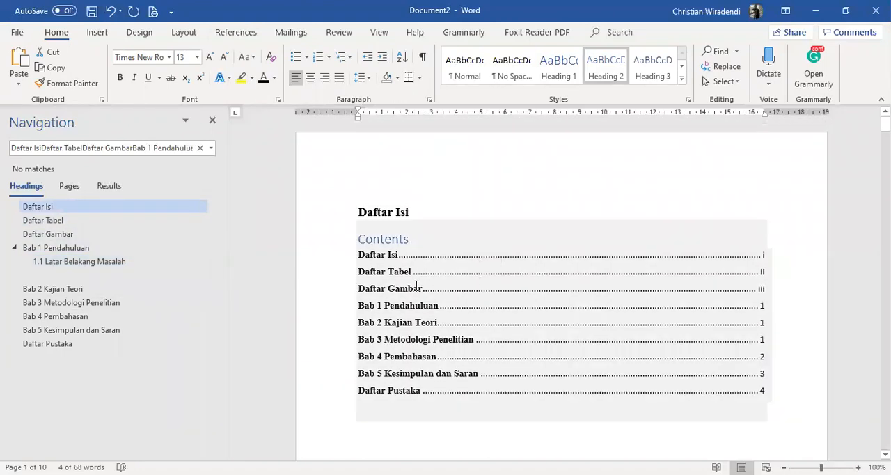
left_click(481, 256)
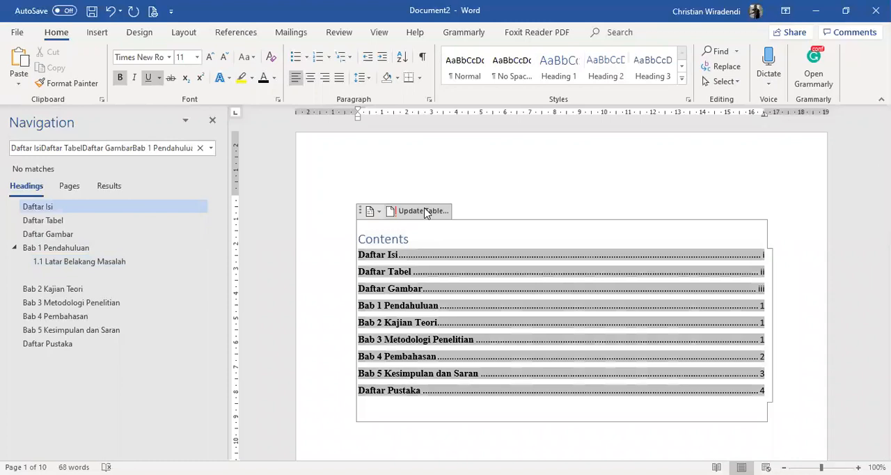
left_click(422, 211)
left_click(428, 243)
left_click(453, 262)
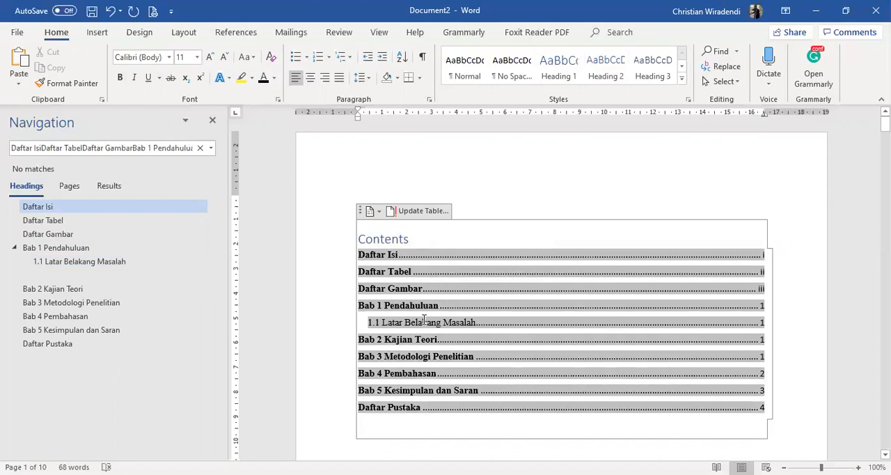
left_click(550, 172)
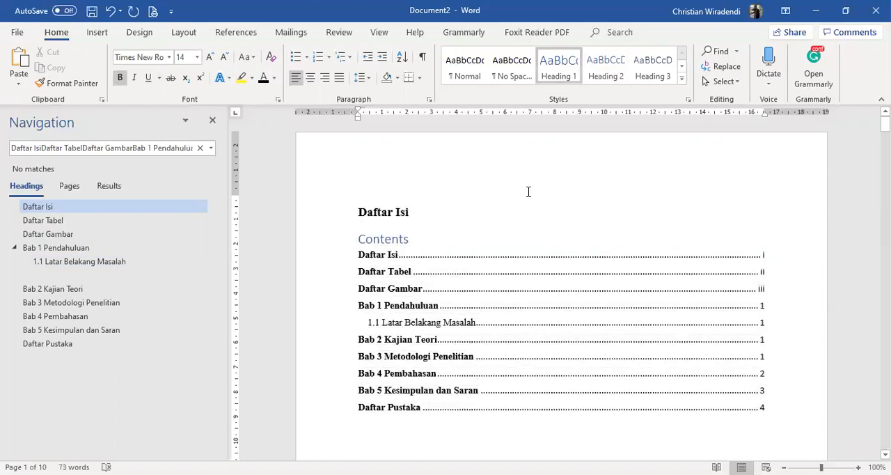
Add blank lines below the 1.1 Latar Belakang Masalah subheading on the Bab 1 page
scroll(565, 282, "down", 10)
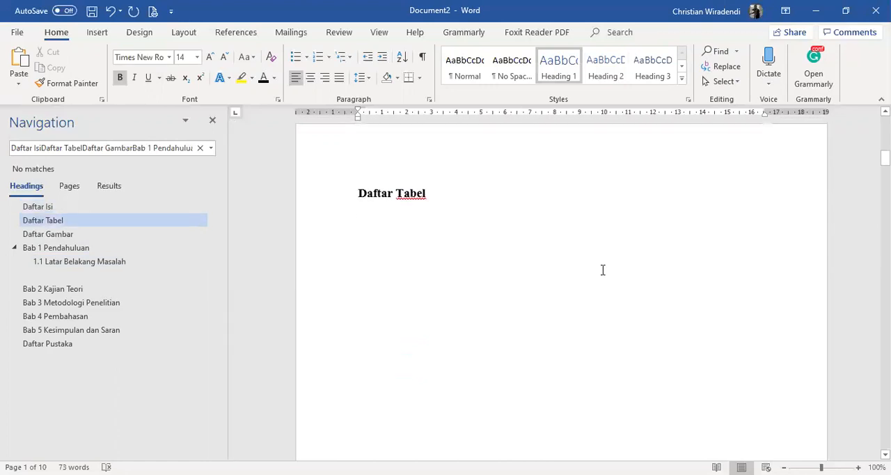
scroll(603, 270, "down", 1)
scroll(603, 269, "down", 12)
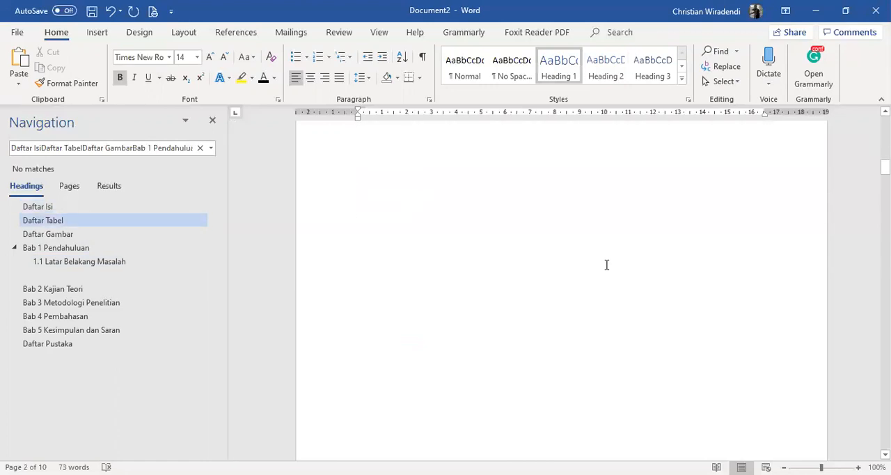
scroll(615, 258, "down", 5)
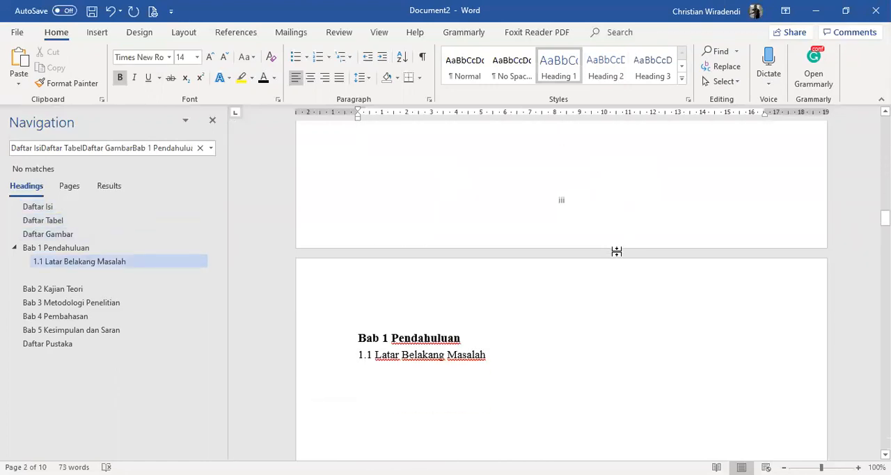
left_click(540, 346)
key("Return")
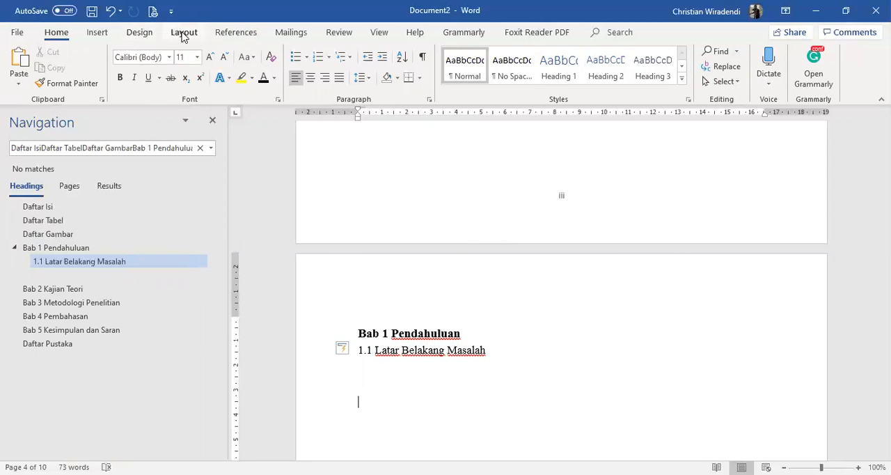
Start a caption below the 1.1 subheading and delete the existing Gambar label
left_click(224, 33)
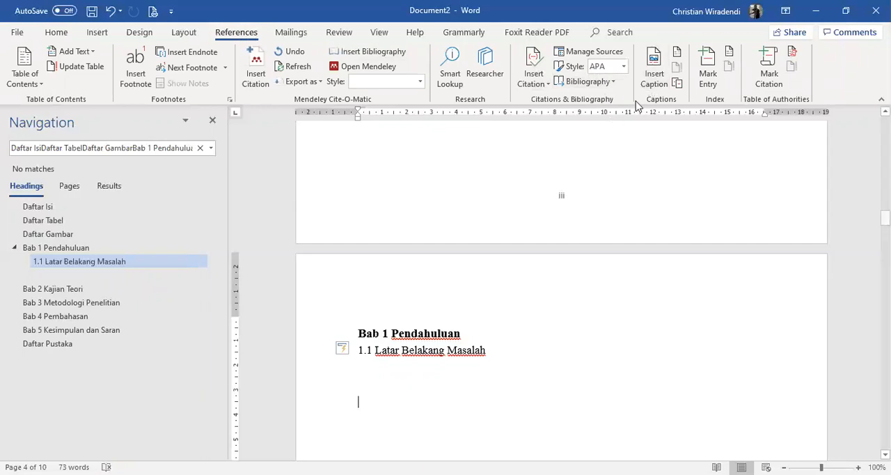
left_click(647, 79)
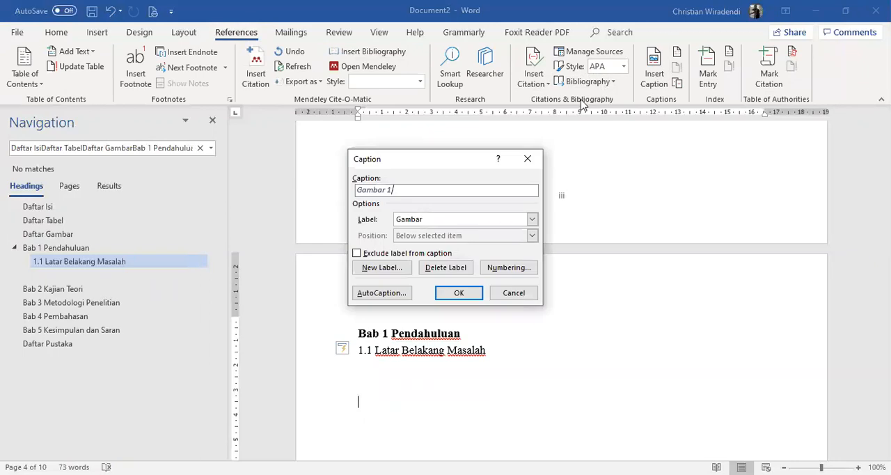
left_click(409, 269)
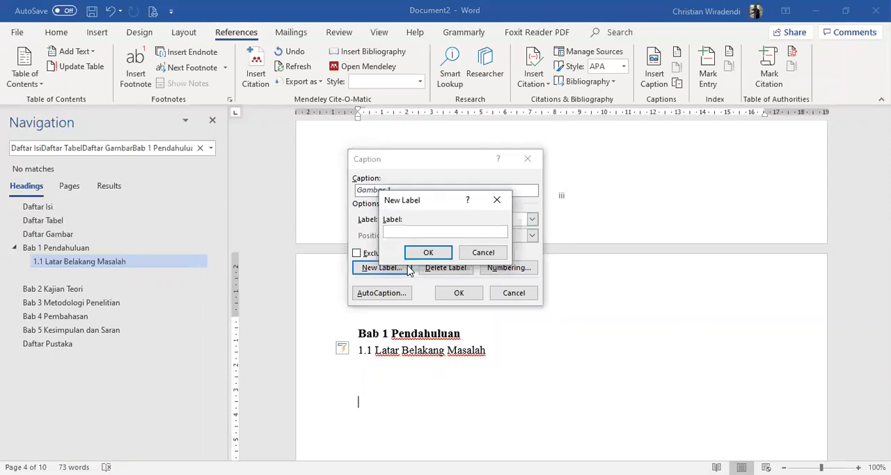
left_click(482, 253)
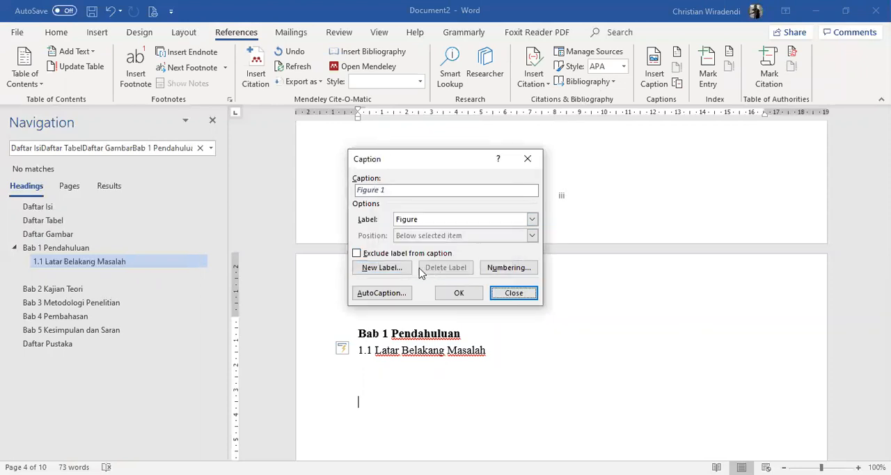
Create a new caption label Gambar with 1, 2, 3 numbering and insert the Gambar 1 caption
left_click(389, 270)
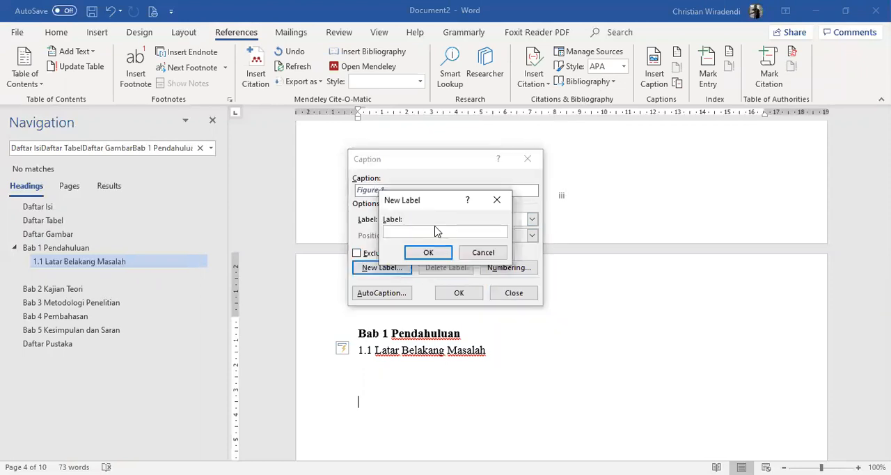
type("Gambar")
key("Return")
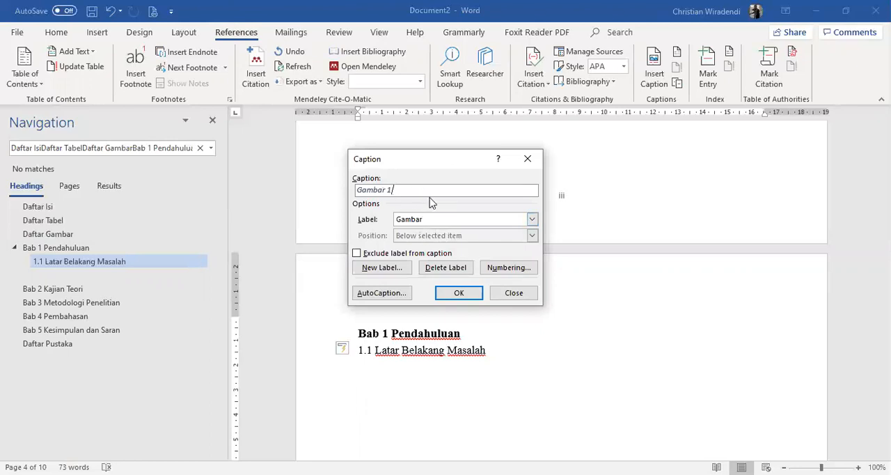
left_click(495, 267)
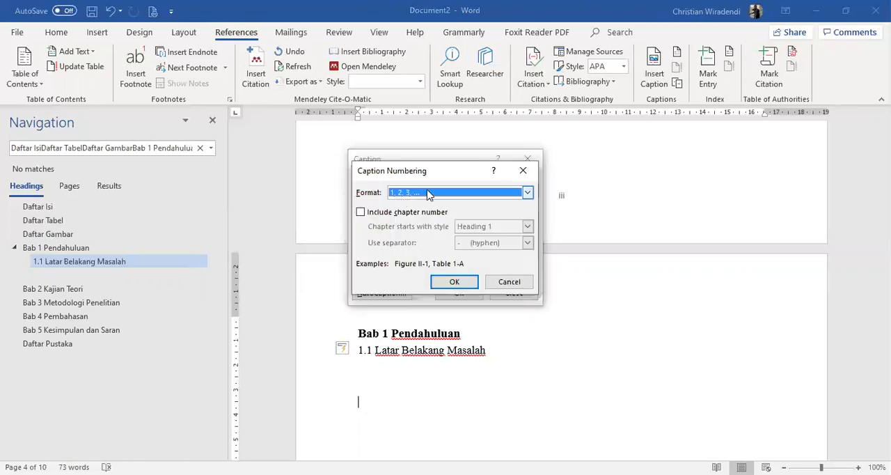
left_click(455, 282)
left_click(460, 294)
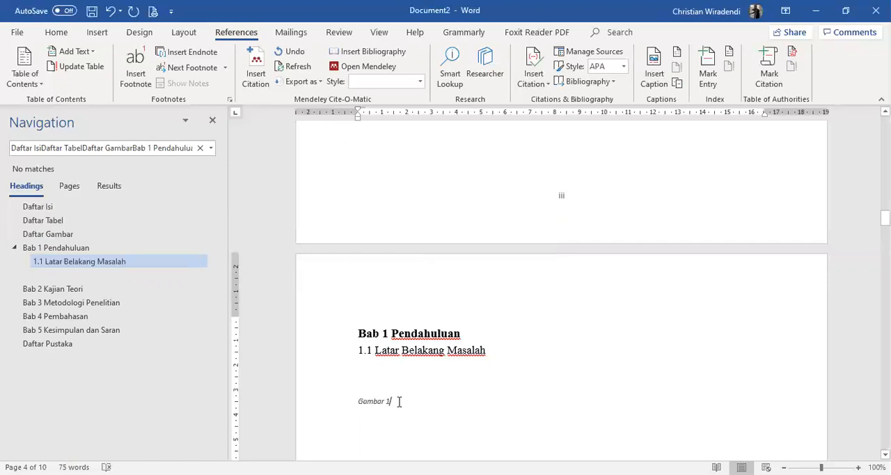
Change the text colour of the Gambar 1 caption to black
left_click_drag(398, 402, 328, 402)
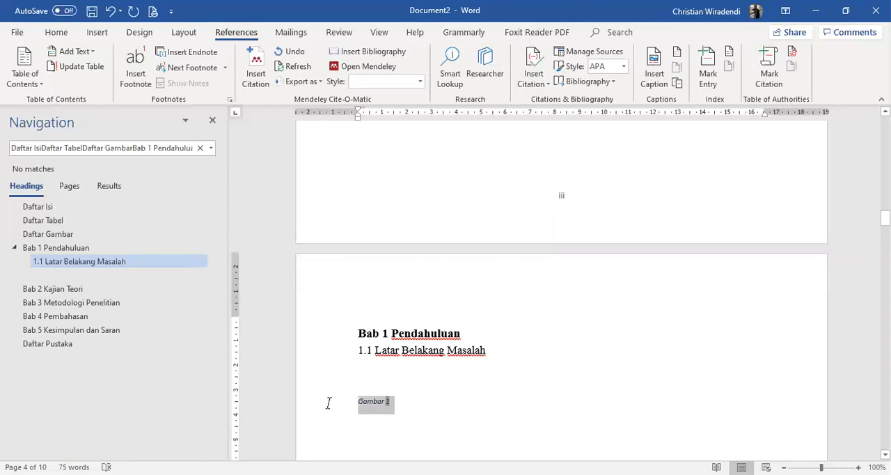
left_click(56, 32)
left_click(264, 81)
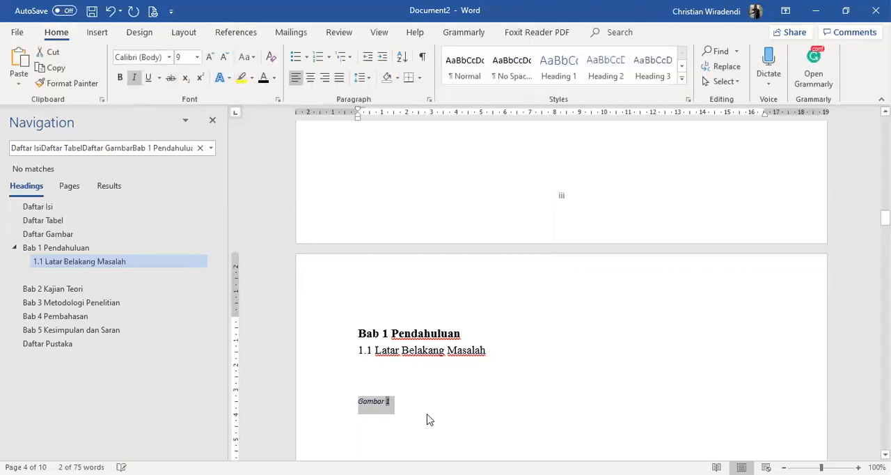
Insert a second caption, Gambar 2, on a new line below the Gambar 1 caption
left_click(433, 402)
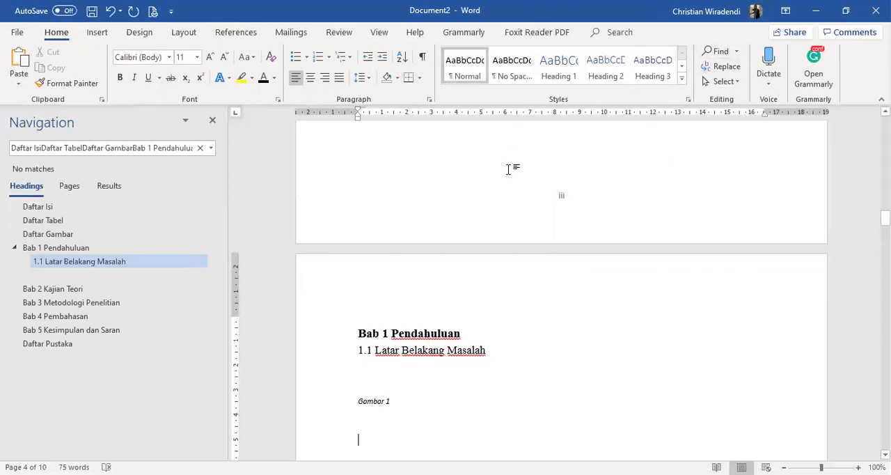
left_click(249, 33)
left_click(647, 78)
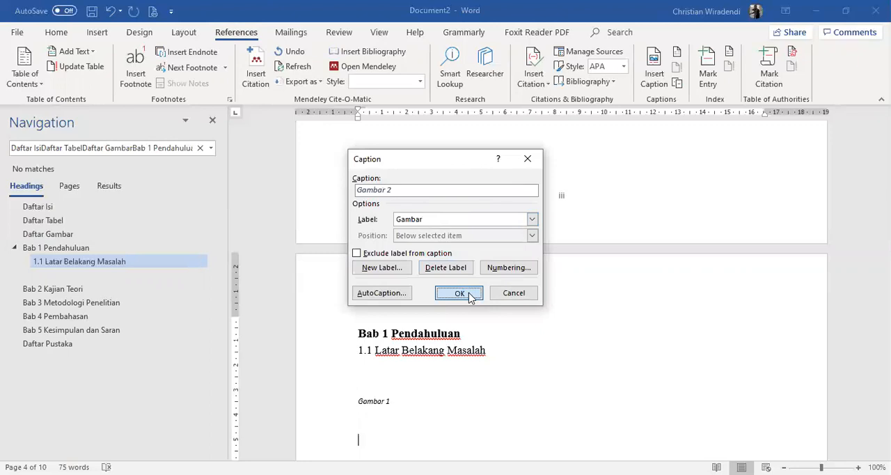
left_click(459, 293)
Insert an automatic table of figures for the Gambar captions below the Daftar Gambar heading
left_click_drag(886, 217, 887, 168)
scroll(561, 311, "down", 8)
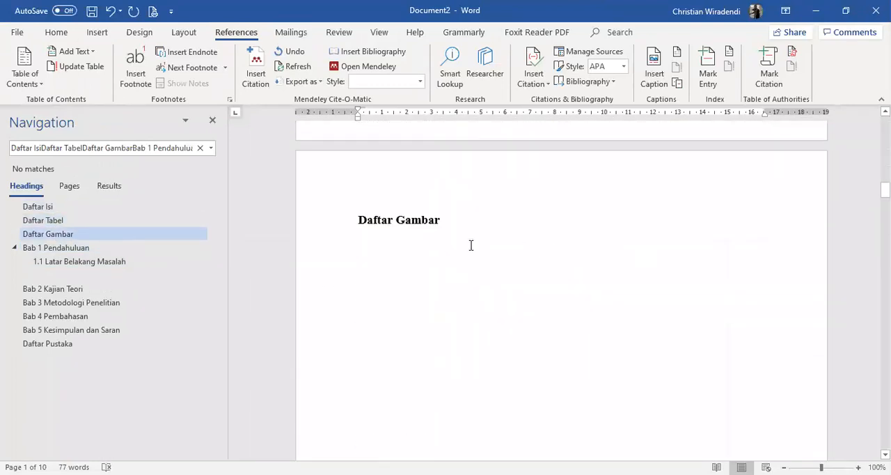
left_click(373, 250)
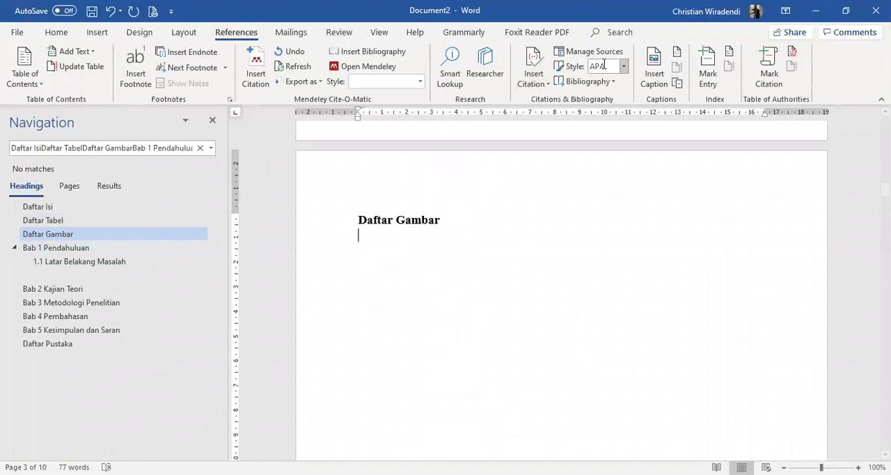
left_click(679, 53)
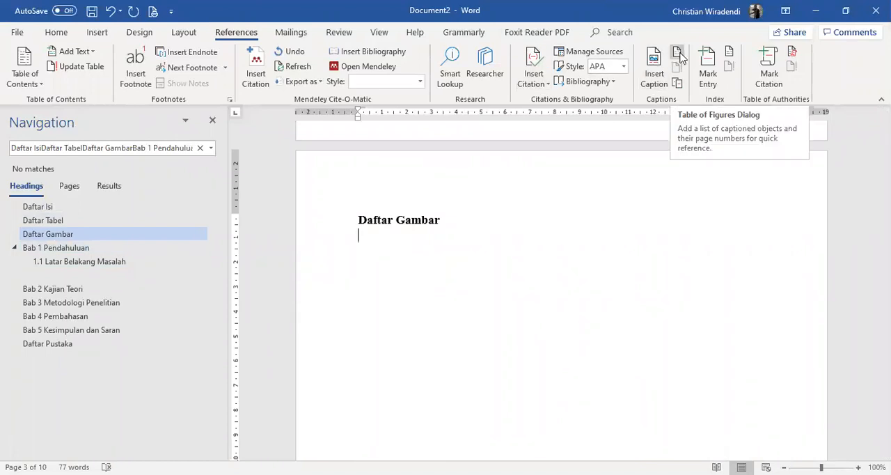
left_click(678, 56)
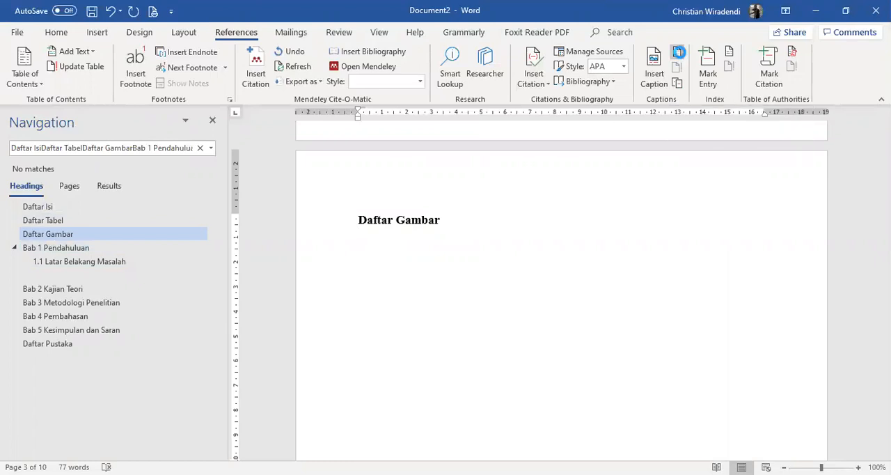
left_click(529, 366)
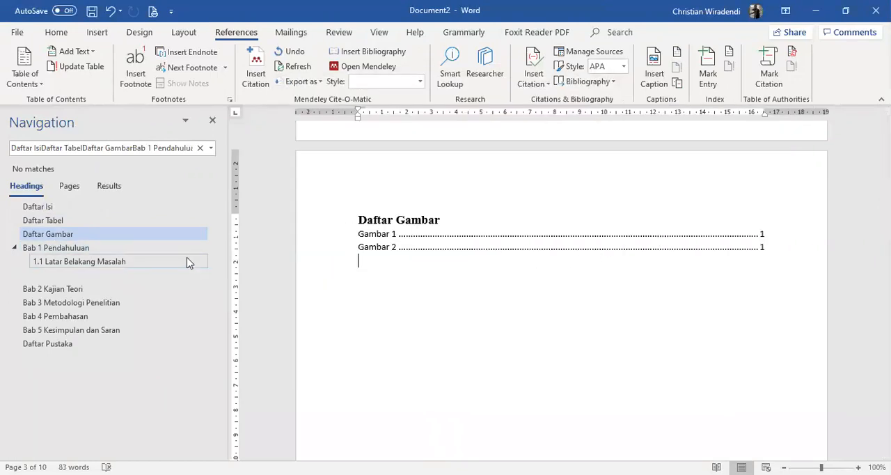
scroll(625, 267, "up", 20)
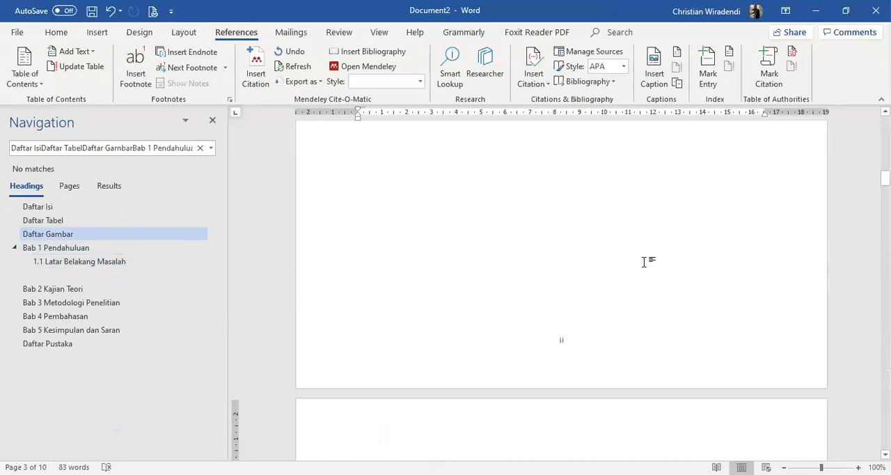
scroll(703, 226, "up", 1)
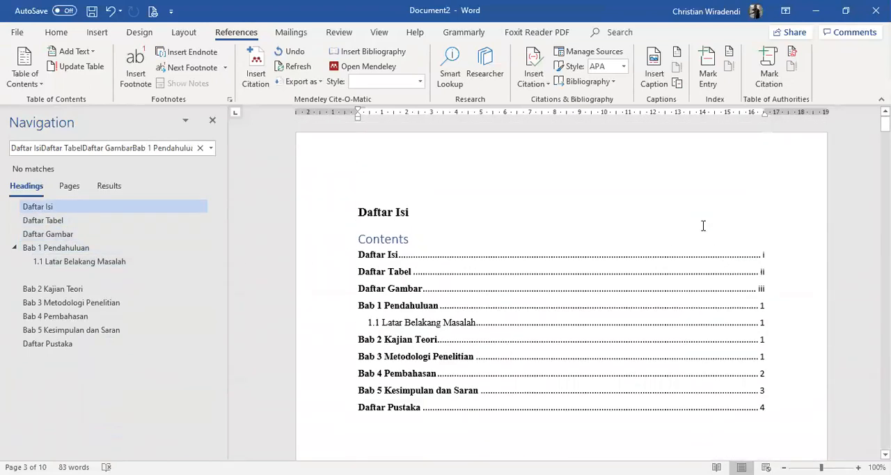